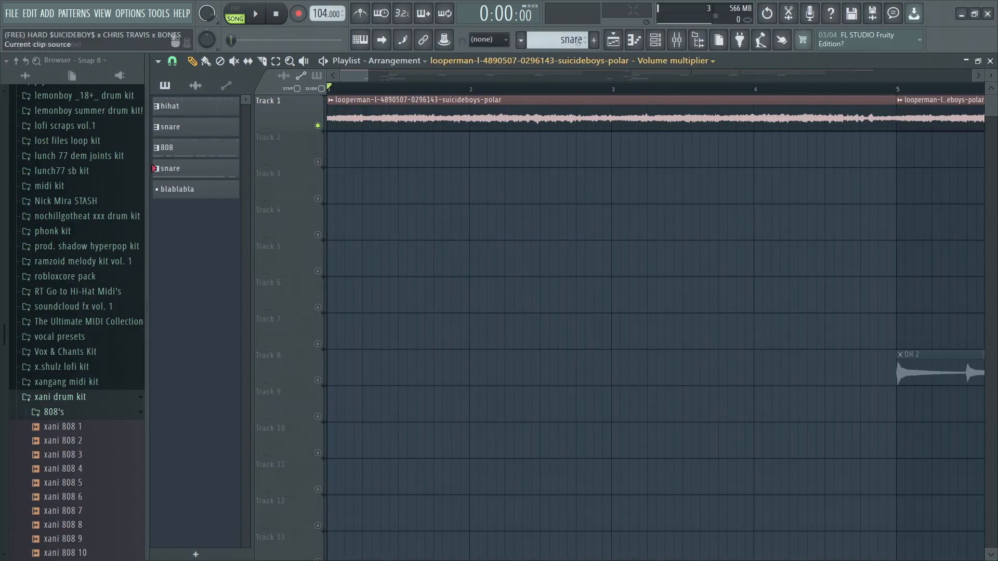
Step: Check the channel settings of the melody sample on Track 1 and play back the soloed loop
scroll(403, 100, "down", 2)
scroll(404, 100, "up", 4)
scroll(405, 100, "down", 3)
double_click(409, 101)
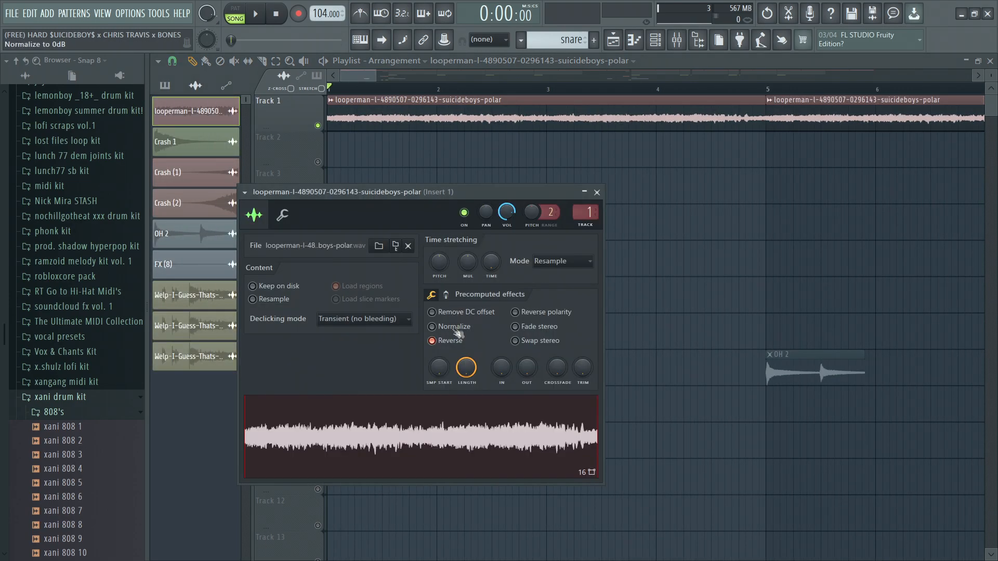
key("Escape")
key("space")
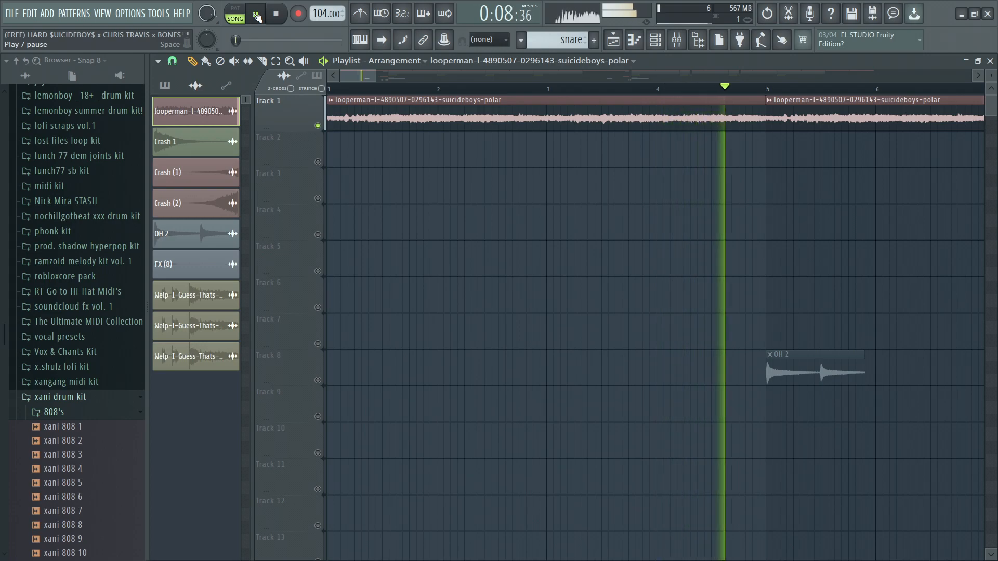
key("space")
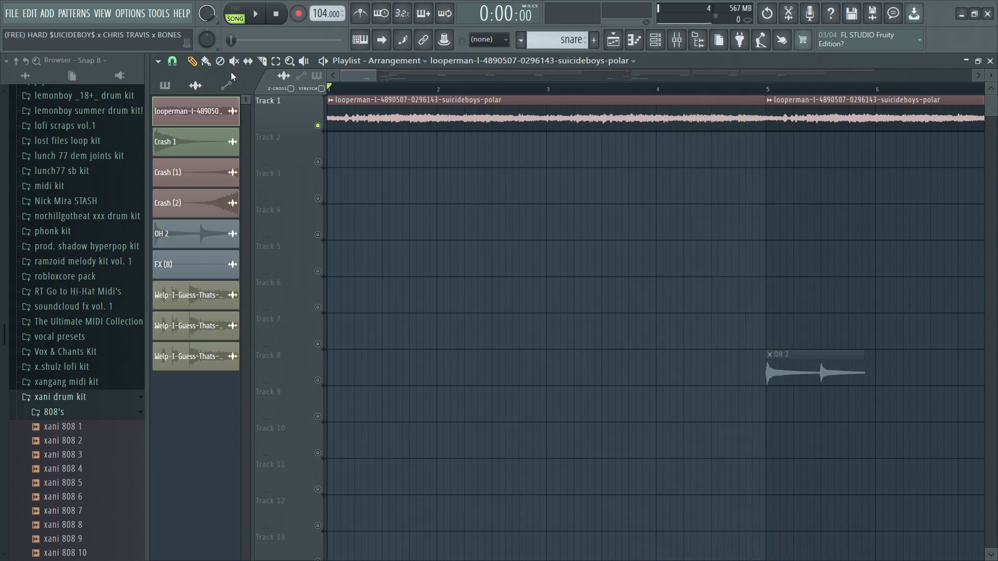
Step: Review the melody's effect chain on mixer Insert 1, opening Fruity Reeverb 2 and Fruity parametric EQ 2
double_click(489, 106)
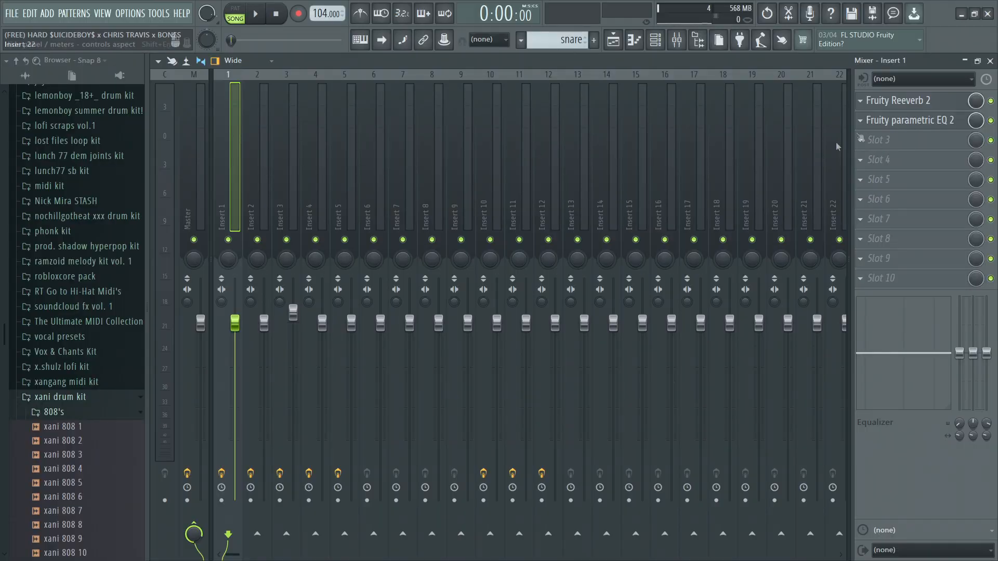
left_click(910, 104)
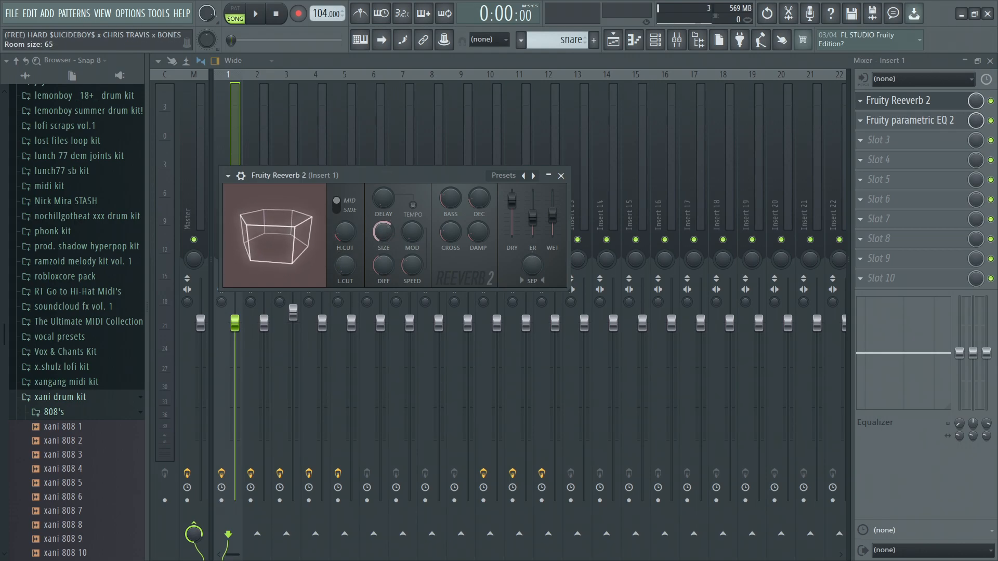
left_click(561, 175)
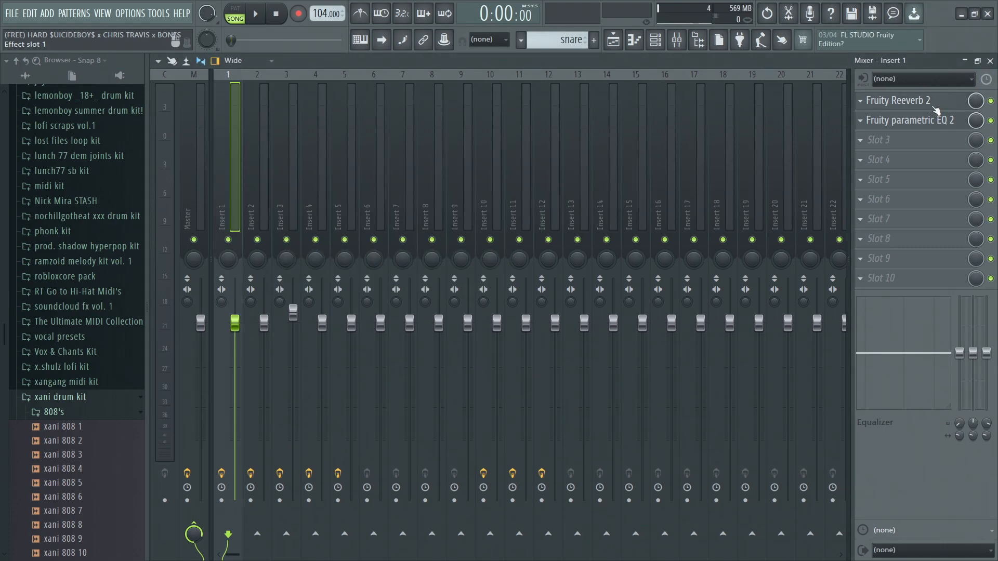
left_click(933, 102)
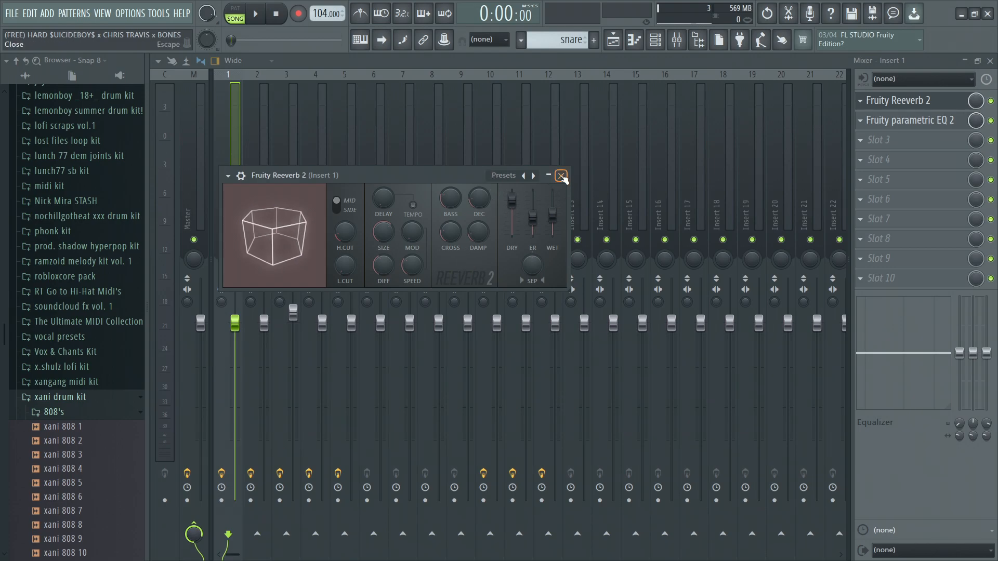
left_click(561, 176)
left_click(897, 123)
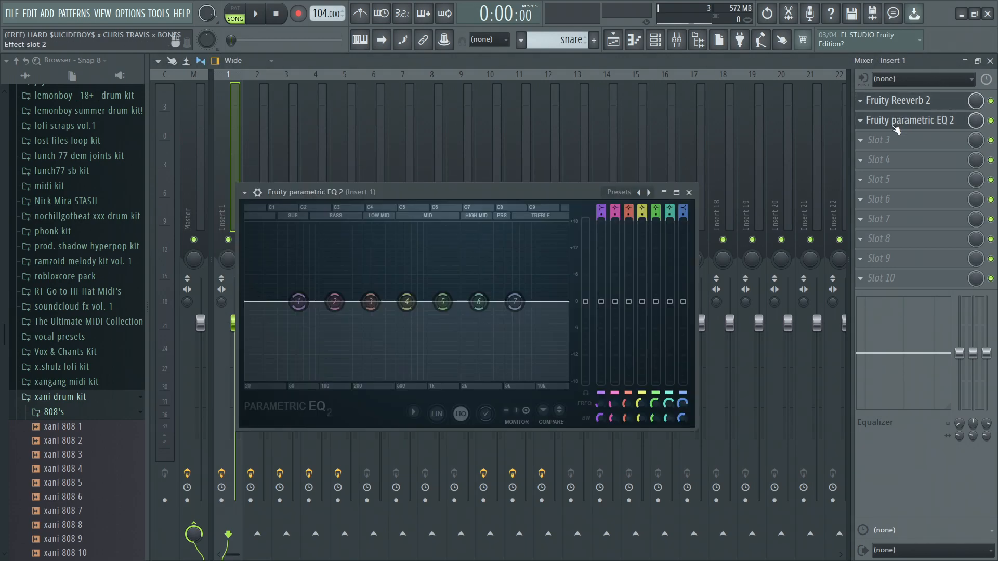
left_click(689, 192)
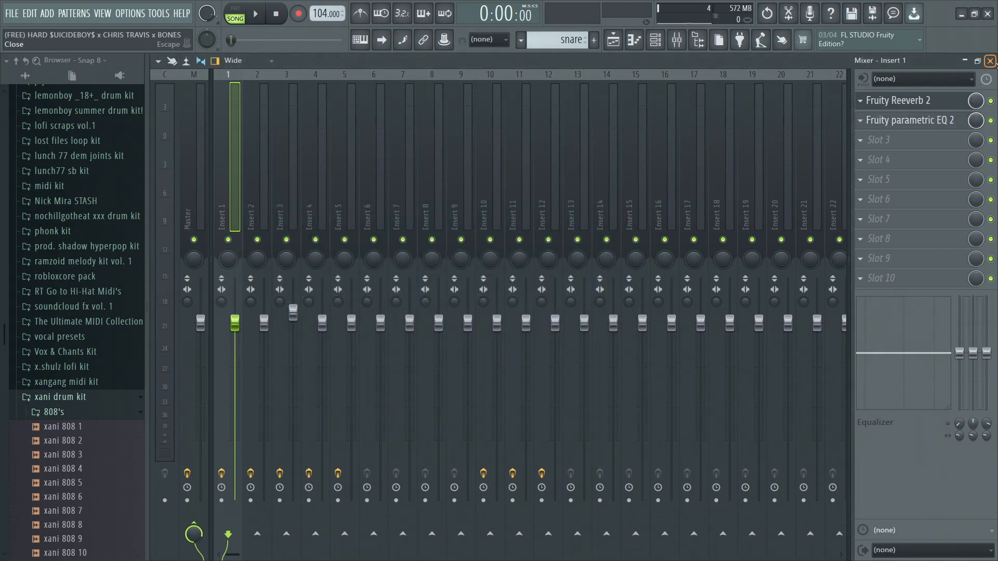
left_click(991, 61)
Step: Solo Track 2 and play back the snare roll clip from bar 8
key("space")
left_click_drag(511, 94, 483, 99)
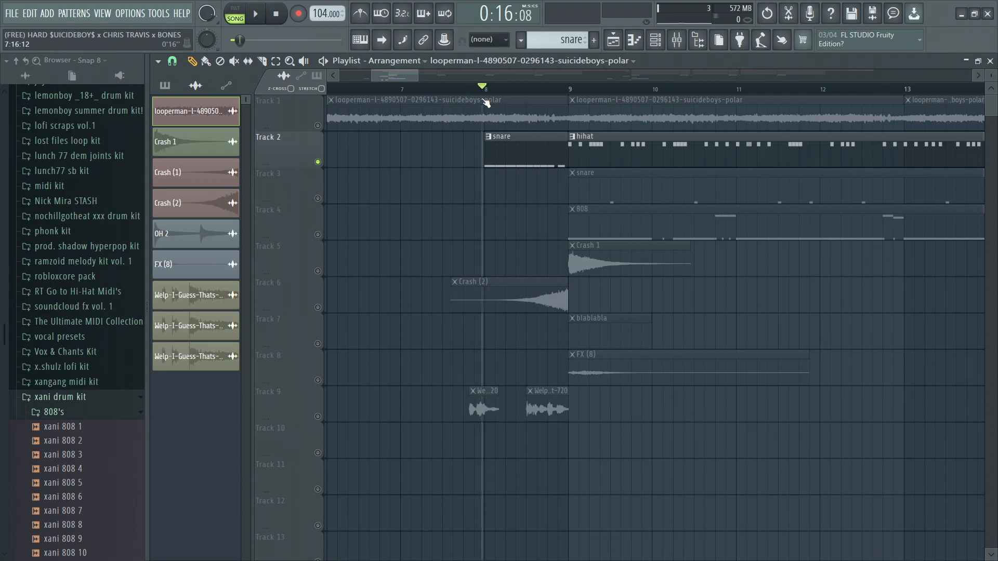
left_click(318, 125)
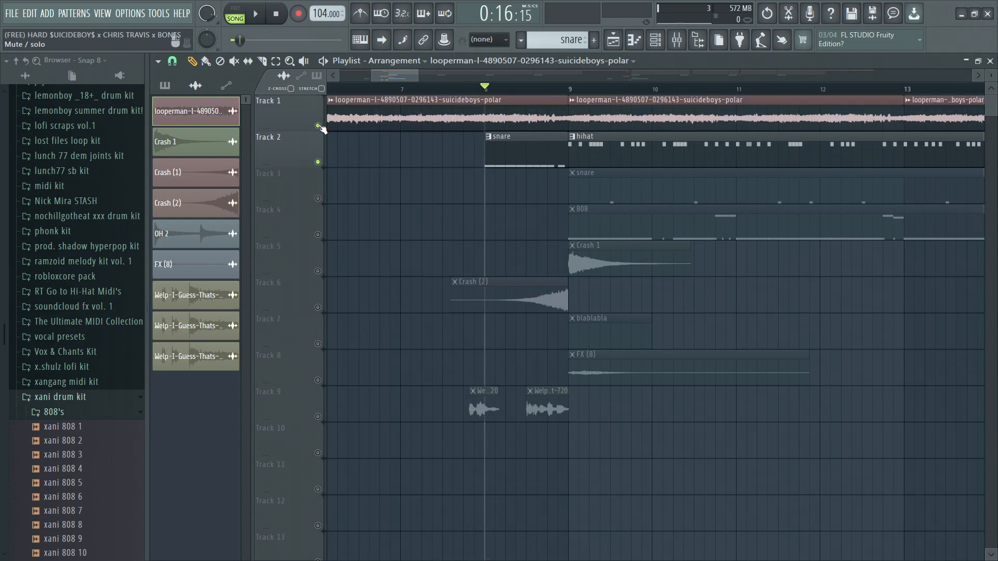
right_click(318, 162)
key("space")
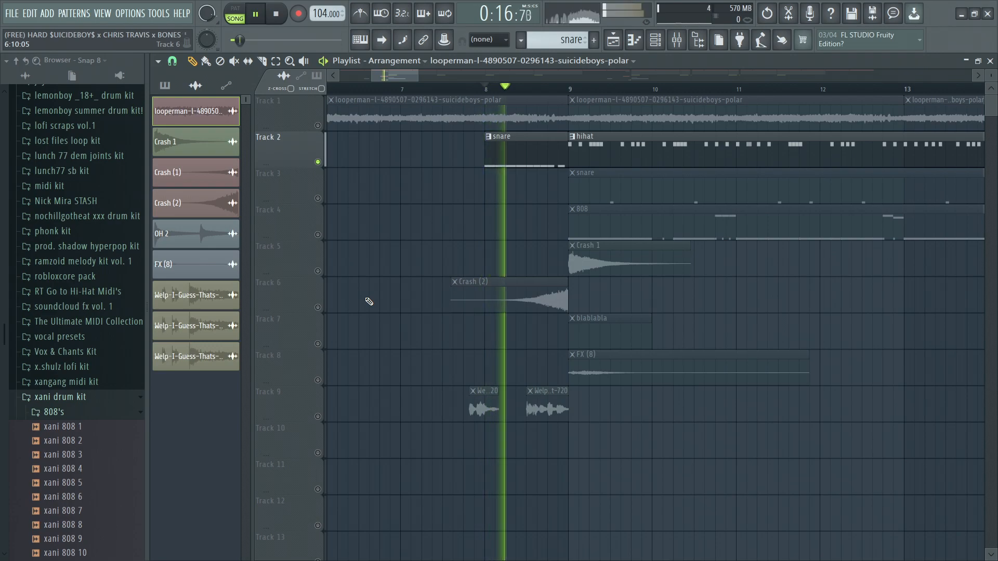
key("space")
Step: Open the snare roll clip in the piano roll and examine the spacing of its C5 notes
left_click(530, 148)
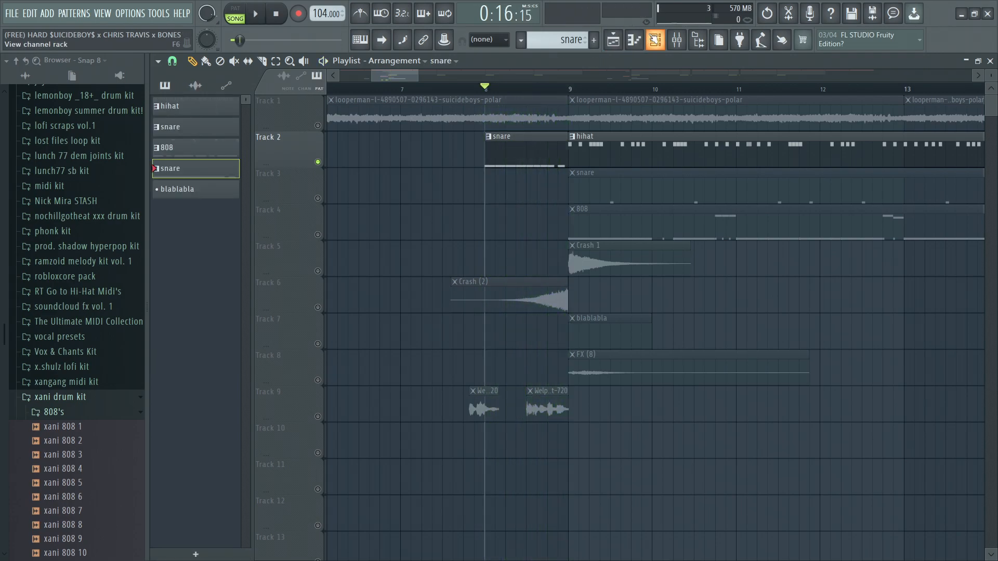
double_click(493, 146)
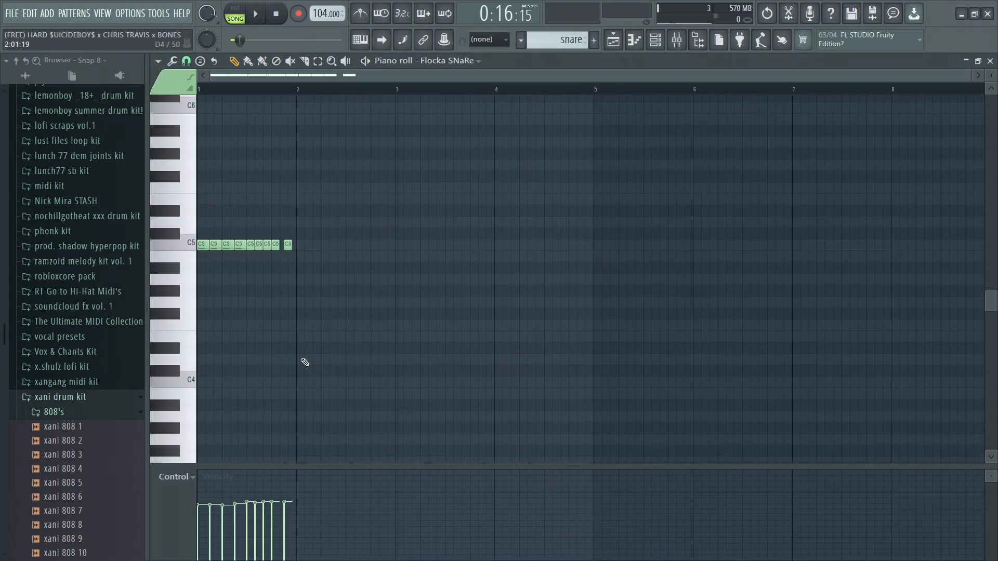
scroll(199, 291, "up", 4)
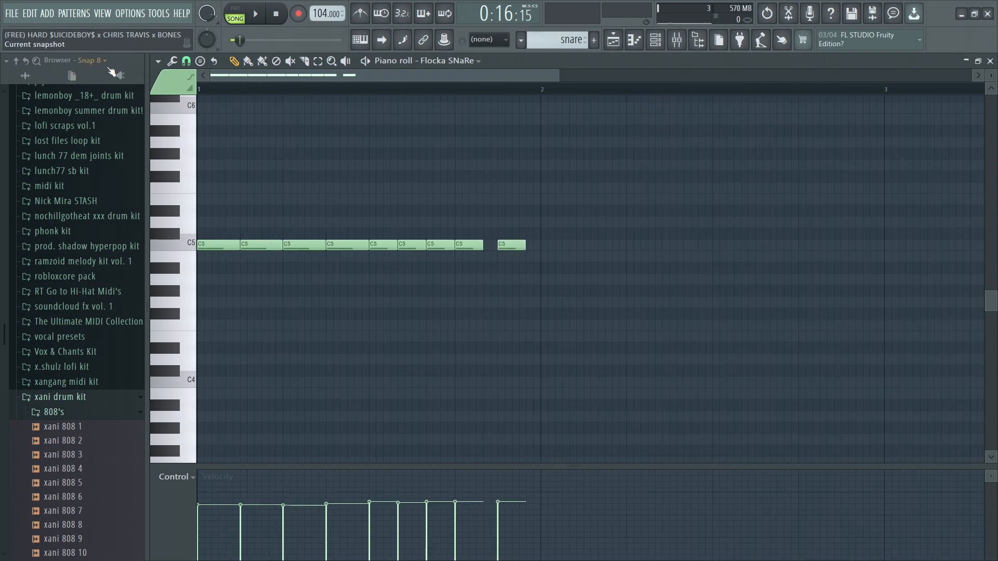
key("space")
left_click(991, 61)
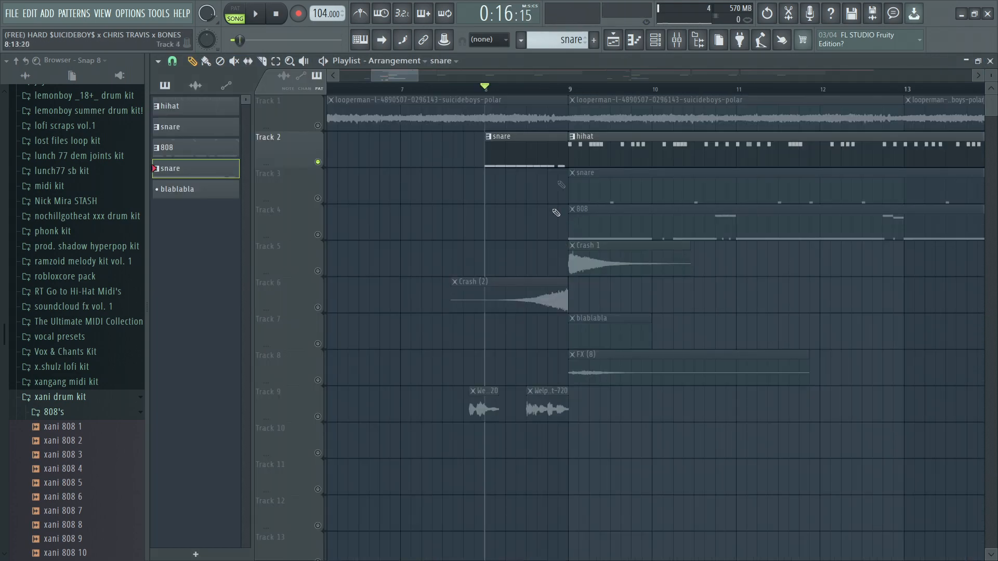
Step: Show the channel rack to identify the sample used for the snare roll
left_click(665, 44)
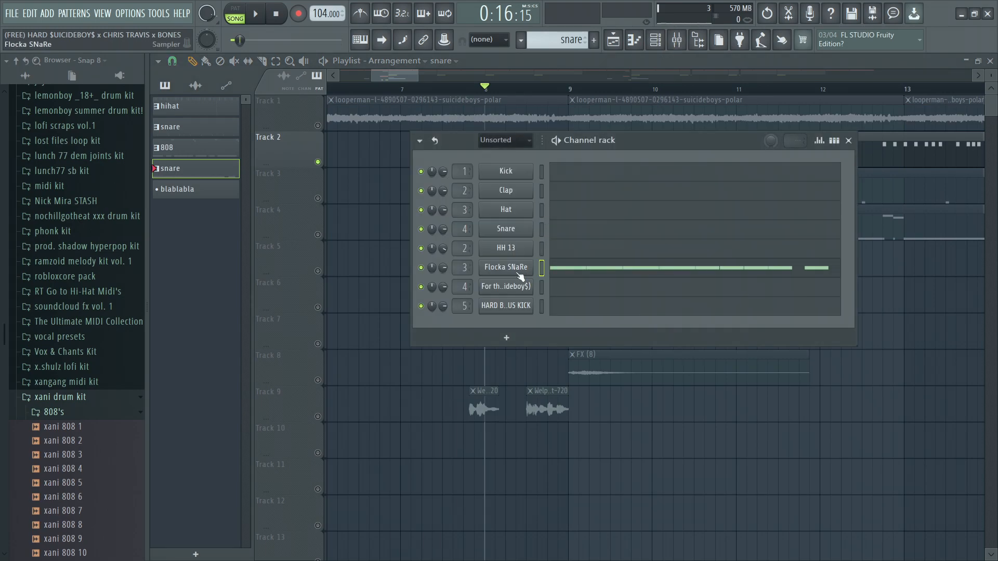
scroll(97, 436, "down", 5)
scroll(110, 289, "up", 5)
scroll(79, 384, "down", 1)
scroll(81, 385, "down", 1)
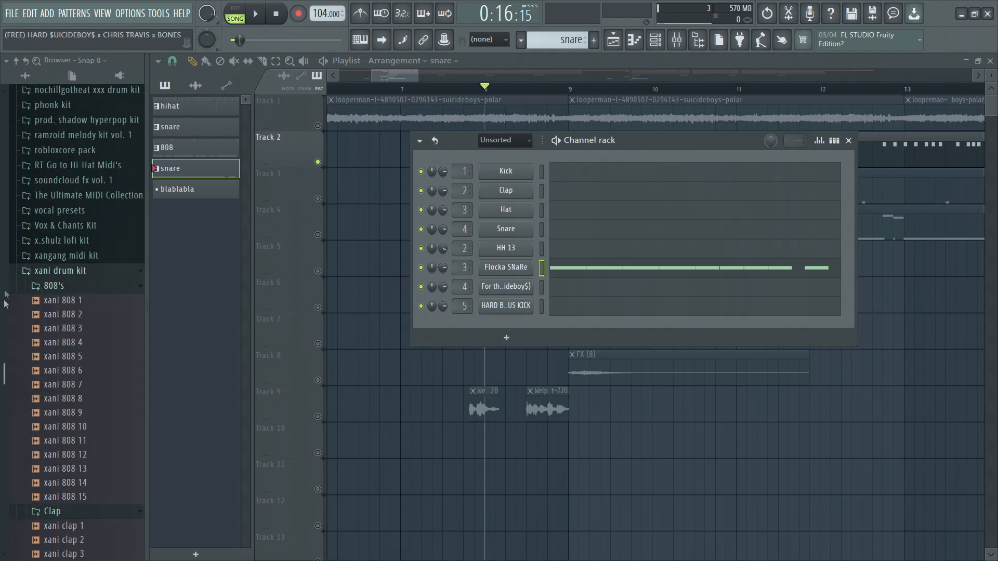
scroll(81, 385, "up", 3)
Step: Play the snare roll with the mixer open and inspect the effects on Insert 3
left_click(678, 40)
left_click(264, 171)
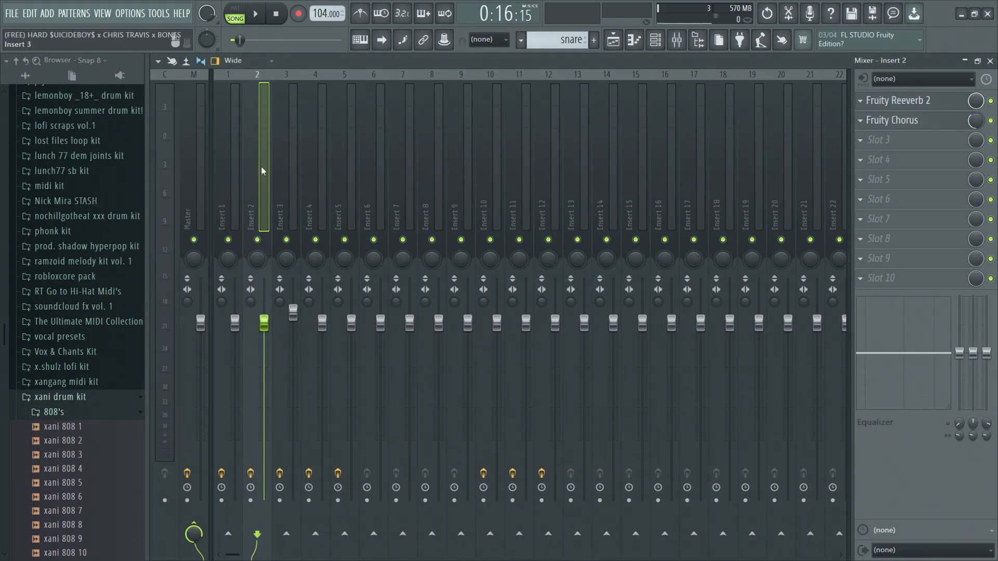
key("space")
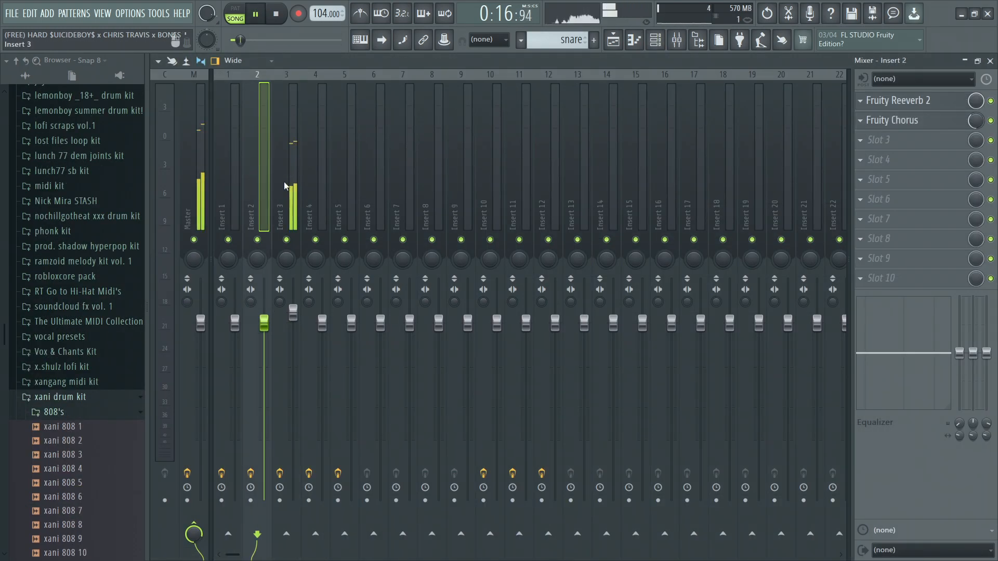
left_click(284, 186)
key("space")
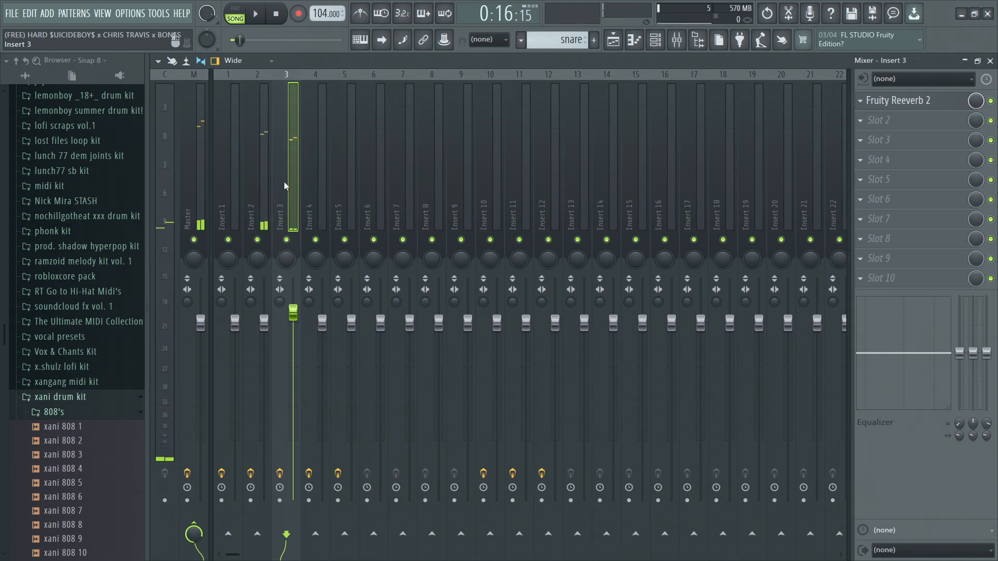
left_click(991, 61)
Step: Play the soloed Track 2 from bar 9 and check the hi-hat channel in the channel rack
right_click(317, 162)
left_click_drag(578, 92, 567, 98)
key("space")
scroll(497, 87, "down", 5)
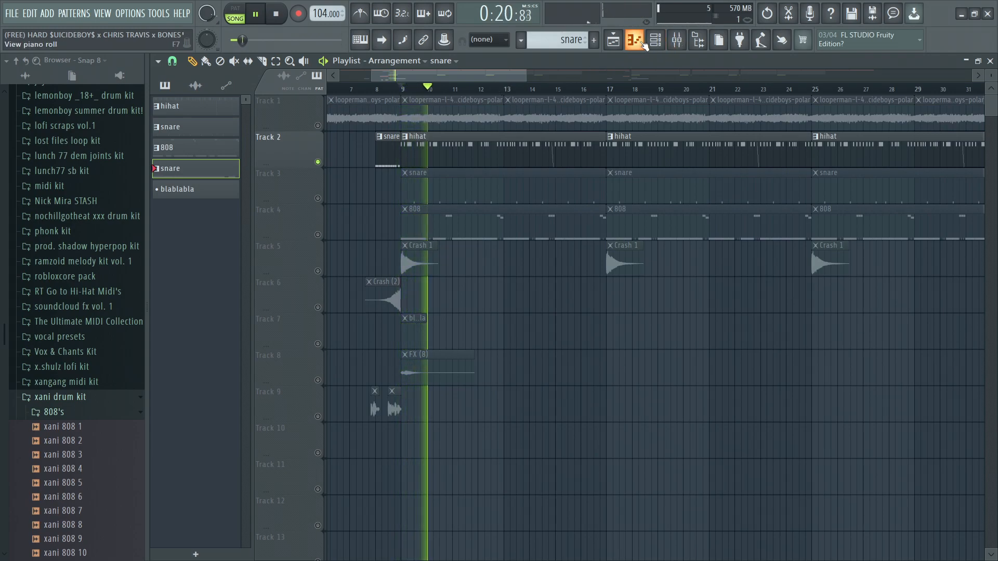
left_click(667, 40)
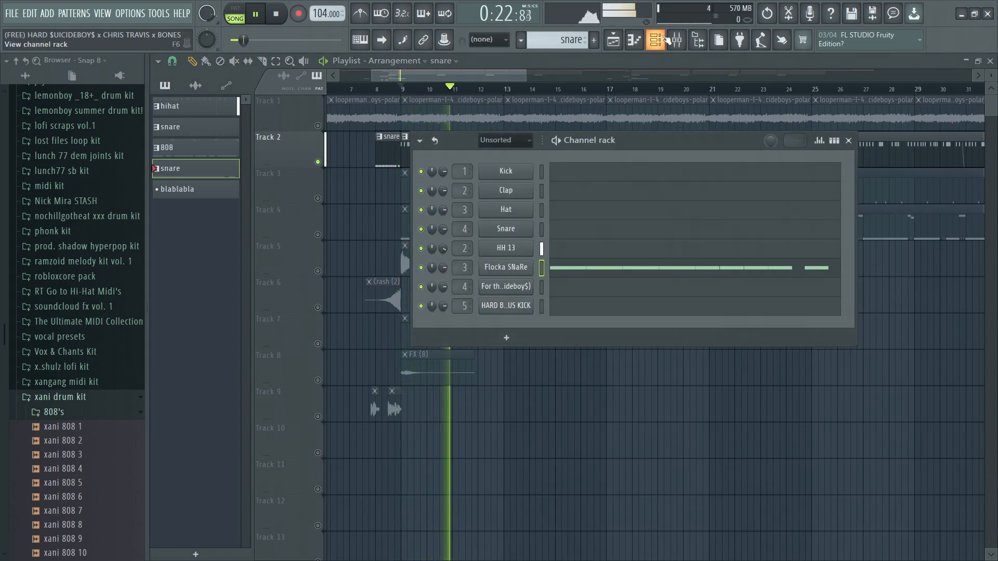
left_click(667, 40)
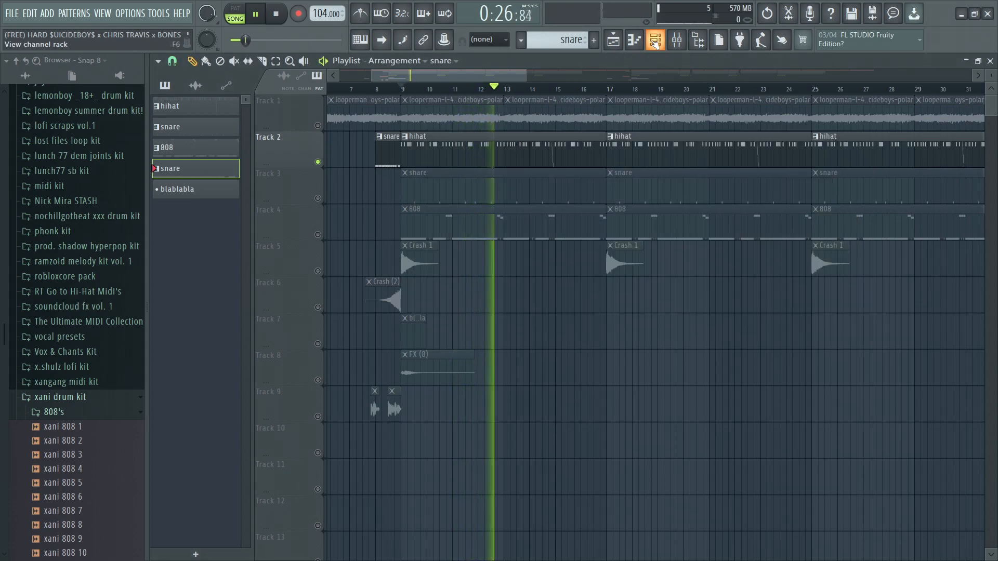
Step: Open the hihat clip in the piano roll and examine the note rhythm in its first bars
double_click(561, 166)
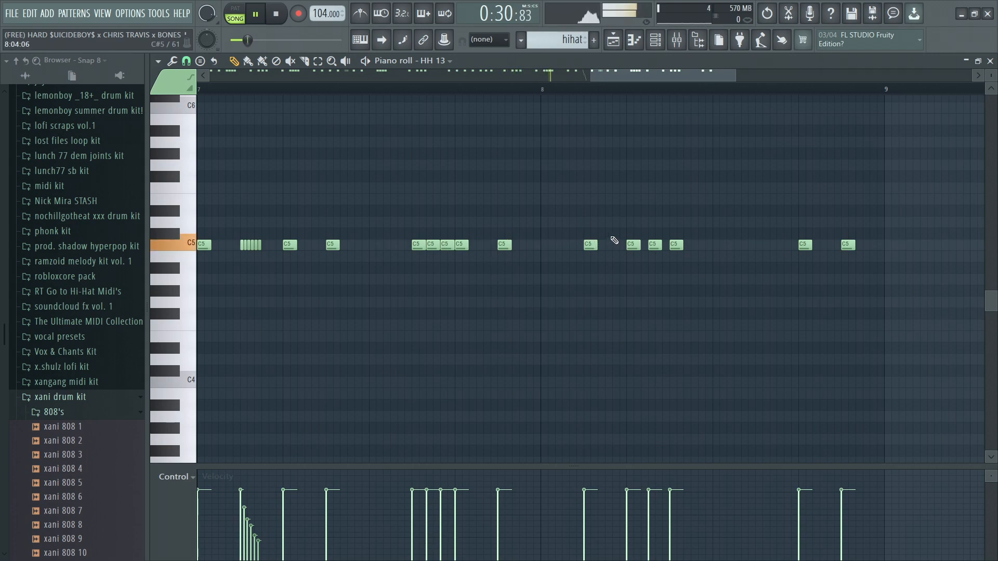
scroll(614, 241, "down", 4)
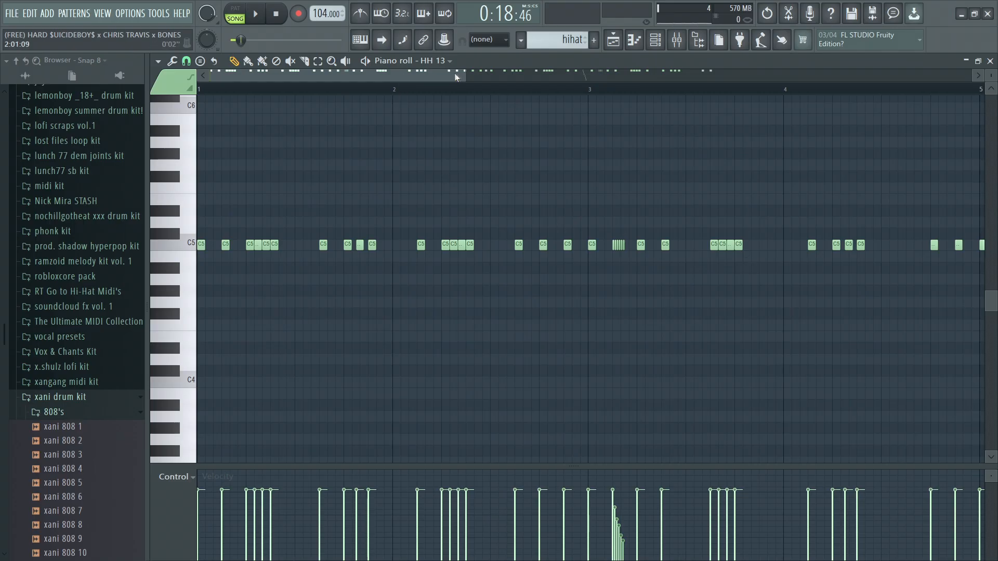
left_click_drag(468, 76, 345, 127)
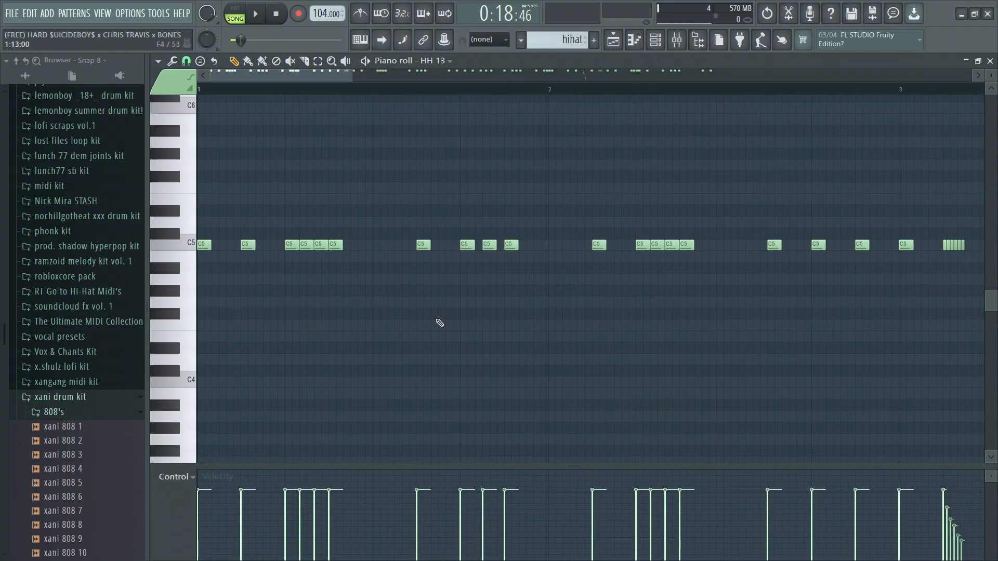
left_click(355, 72)
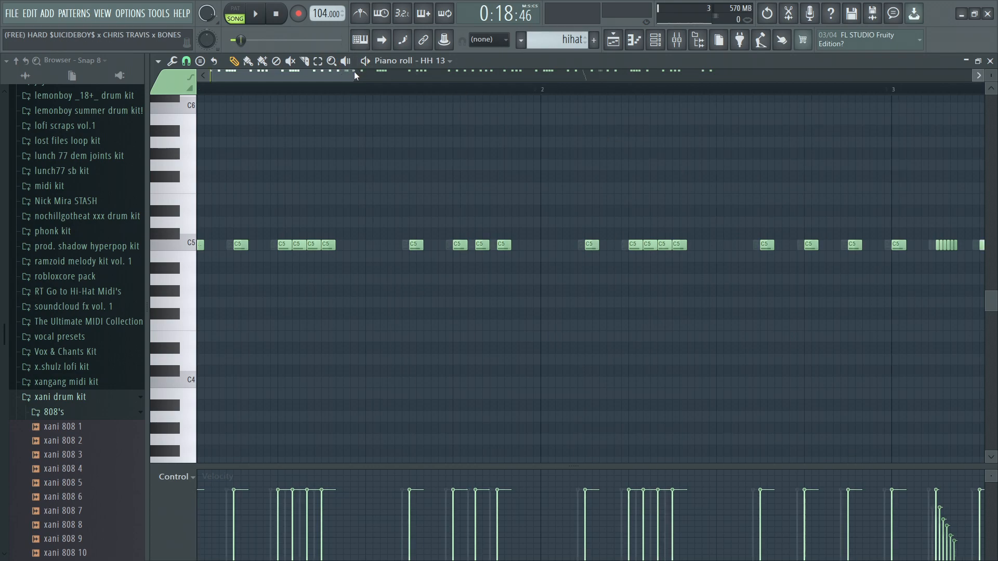
left_click_drag(355, 73, 312, 77)
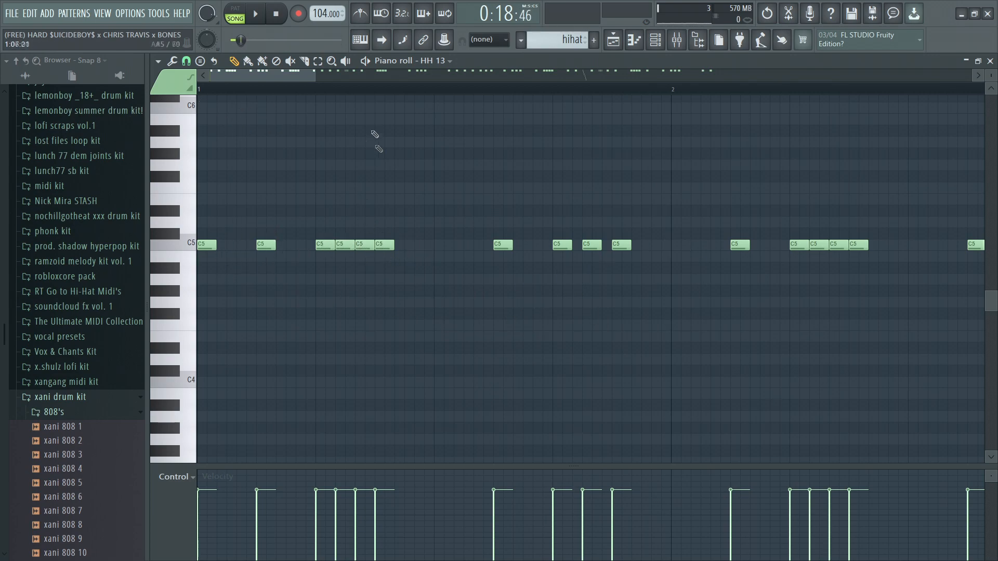
left_click(330, 78)
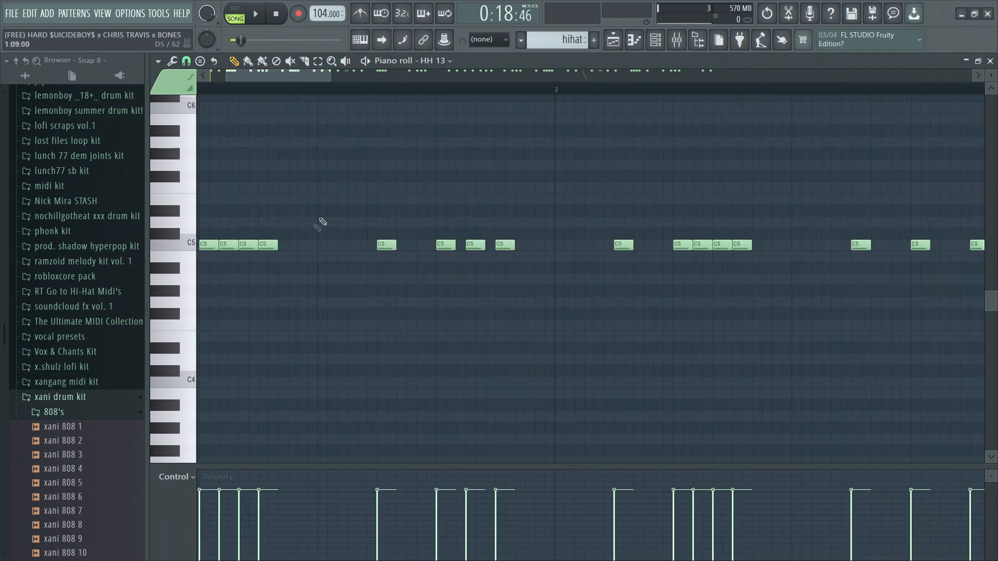
left_click(319, 249)
right_click(320, 246)
Step: Examine the descending hi-hat roll before bar 7 and the fast roll after it, and play them back
left_click_drag(344, 79, 684, 91)
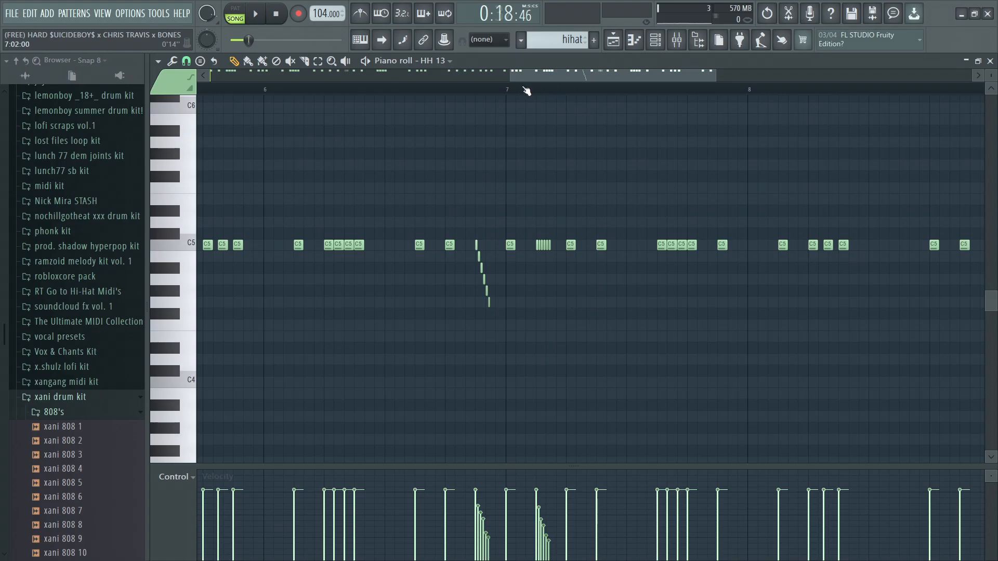
key("space")
key("space")
scroll(593, 80, "up", 8)
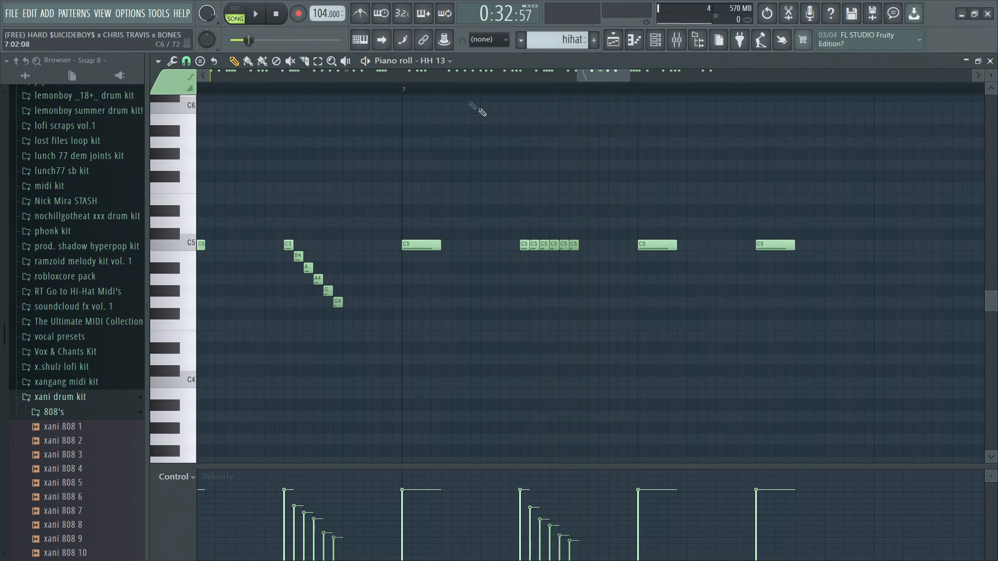
scroll(229, 96, "left", 2)
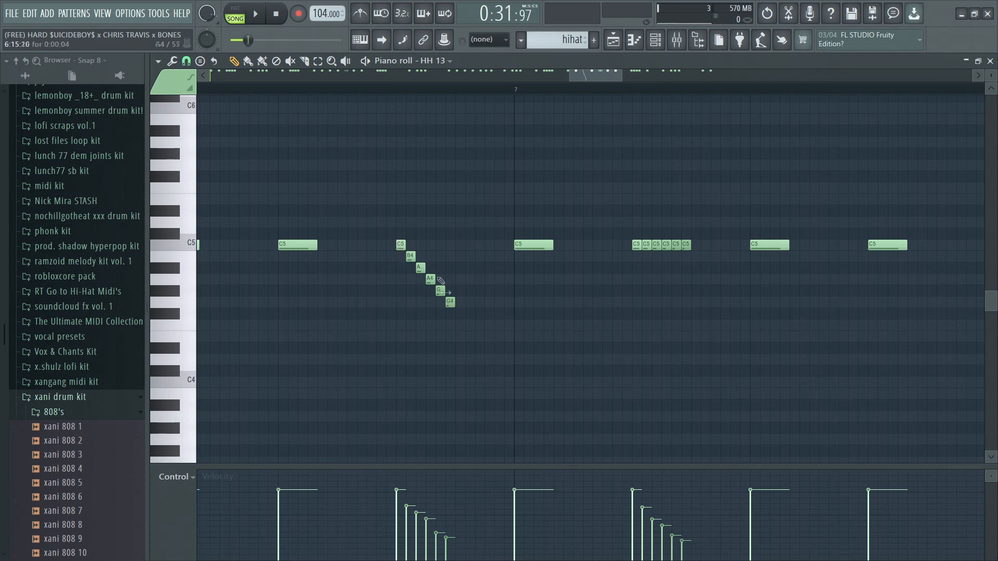
left_click(358, 83)
key("space")
key("space")
Step: Review the hi-hat pattern across all eight bars in the piano roll
left_click_drag(623, 74, 800, 69)
left_click(732, 91)
left_click_drag(733, 76, 699, 76)
left_click_drag(766, 73, 126, 104)
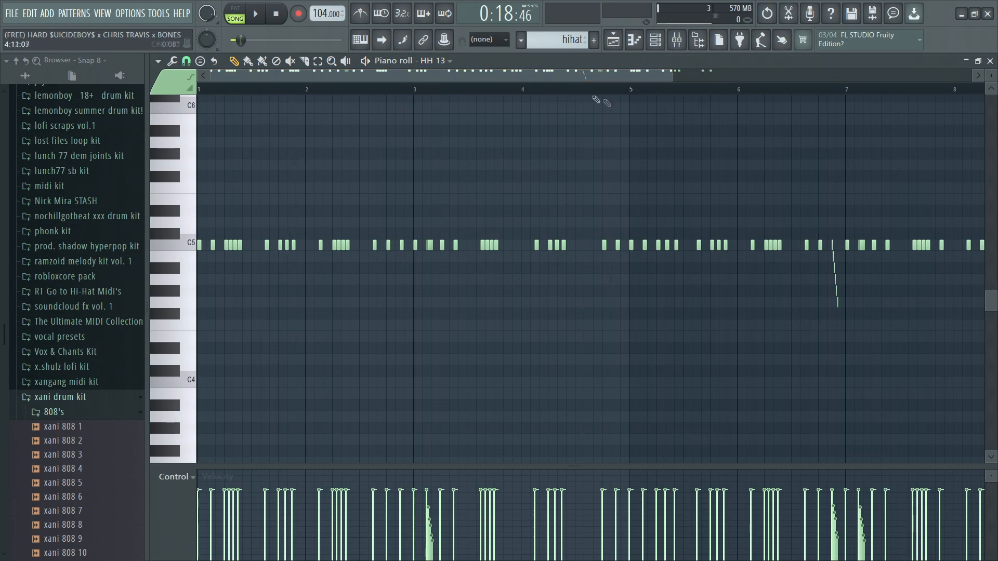
left_click_drag(672, 76, 714, 166)
left_click_drag(652, 167, 971, 146)
Step: Open the snare pattern's Flocka SNaRe channel in the piano roll and play its notes
left_click(991, 61)
left_click(656, 40)
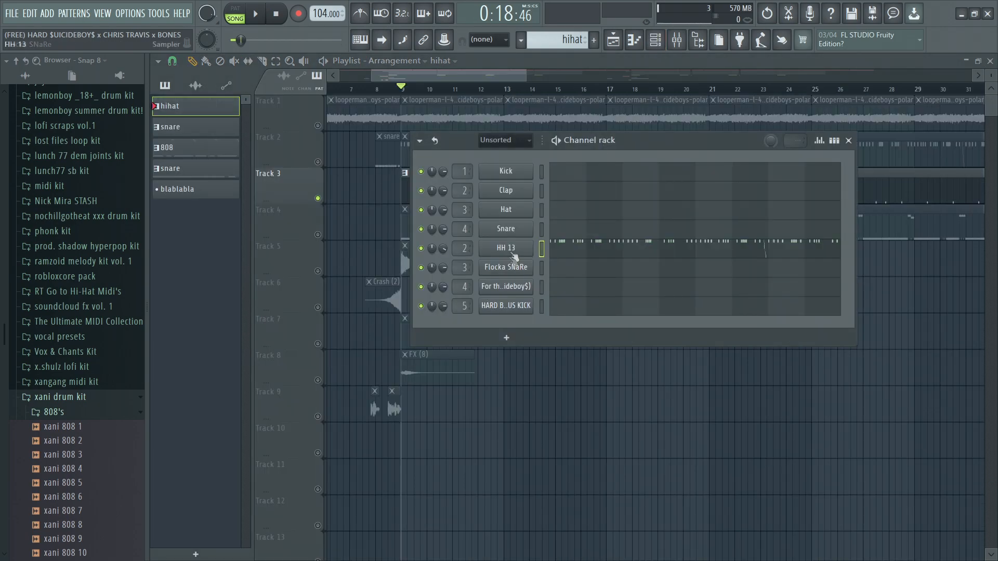
left_click(521, 40)
left_click(539, 73)
right_click(505, 267)
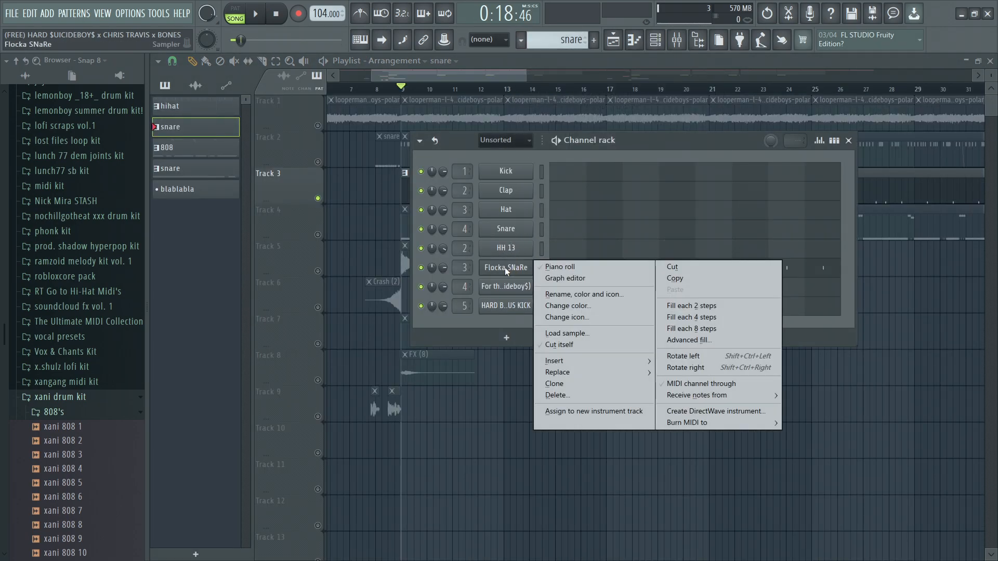
left_click(542, 266)
key("space")
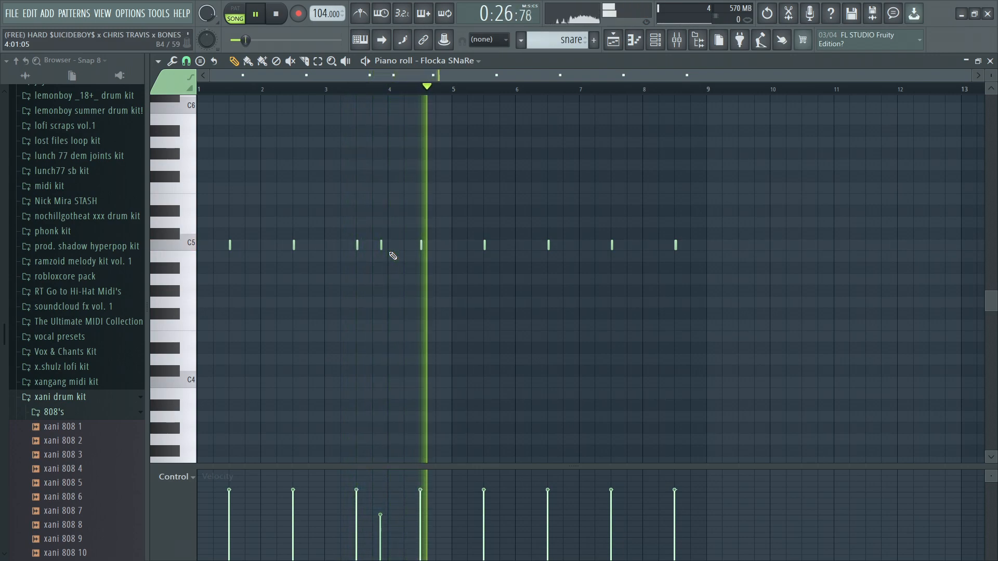
key("space")
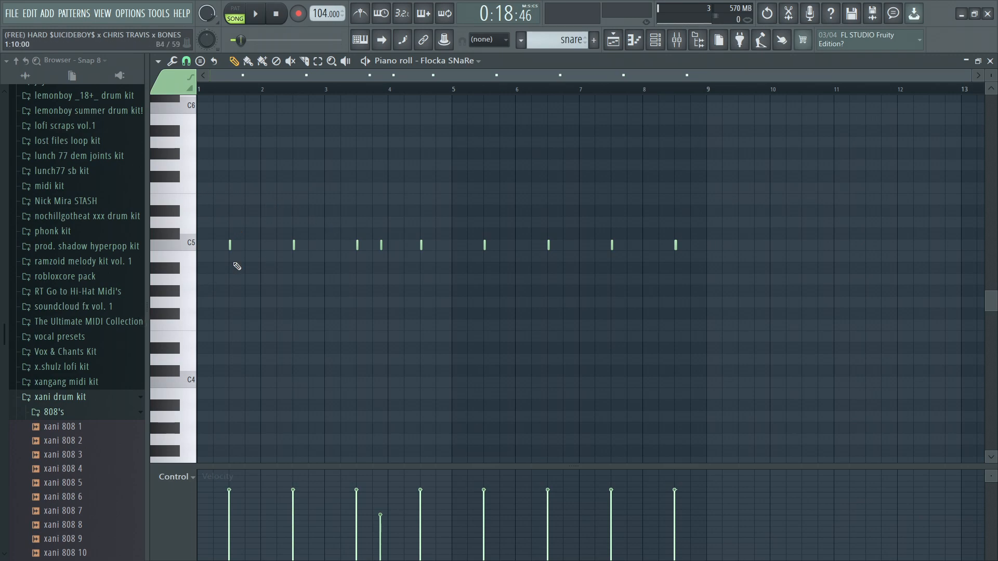
Step: Examine the snare rhythm up close, and play back the extra quieter hit just before bar 4
left_click_drag(211, 76, 745, 117)
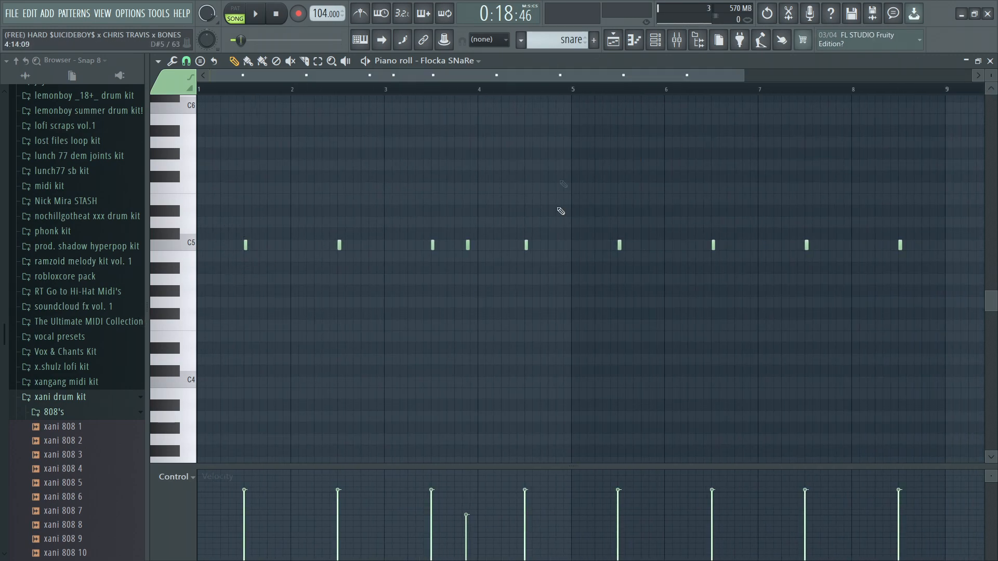
left_click(430, 88)
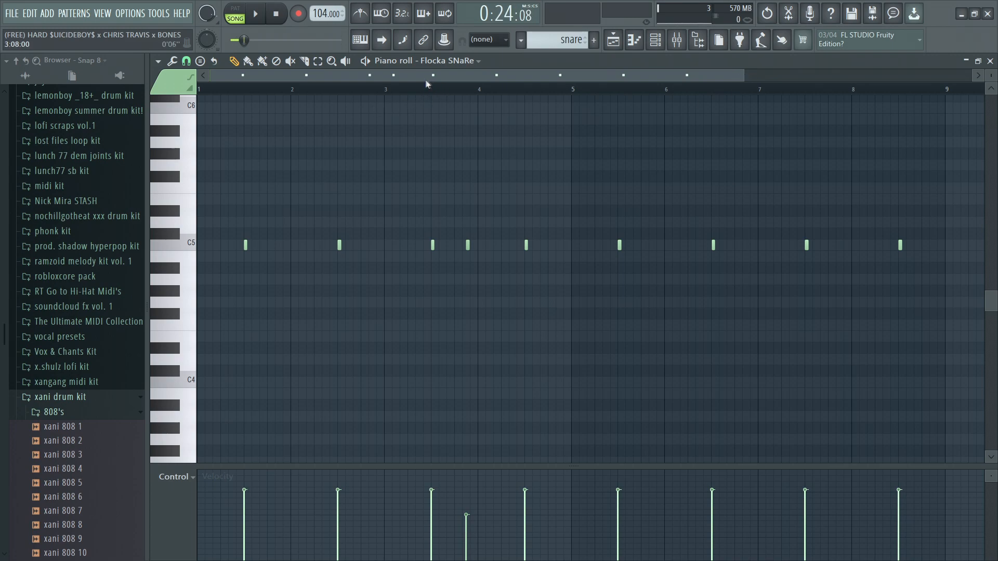
key("space")
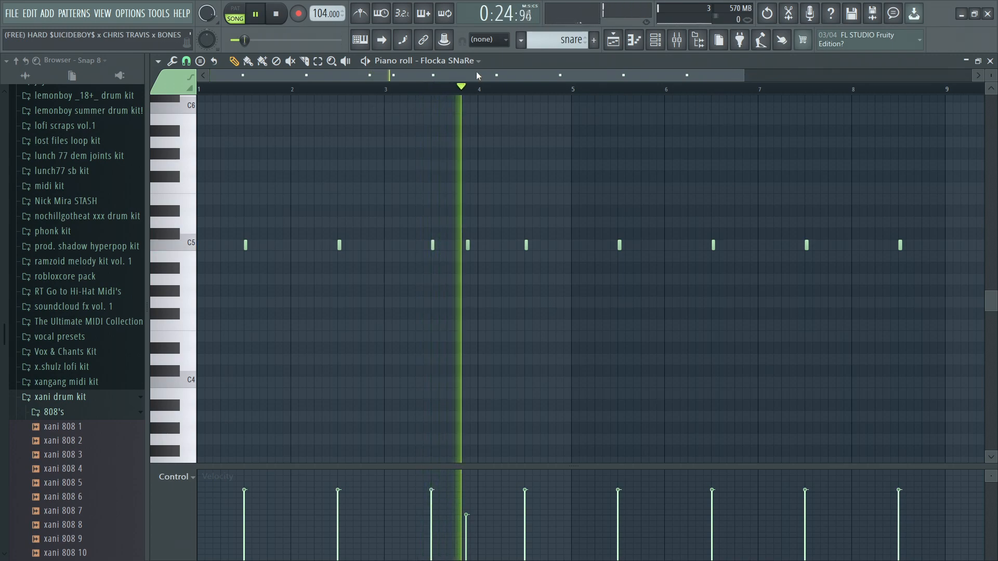
key("space")
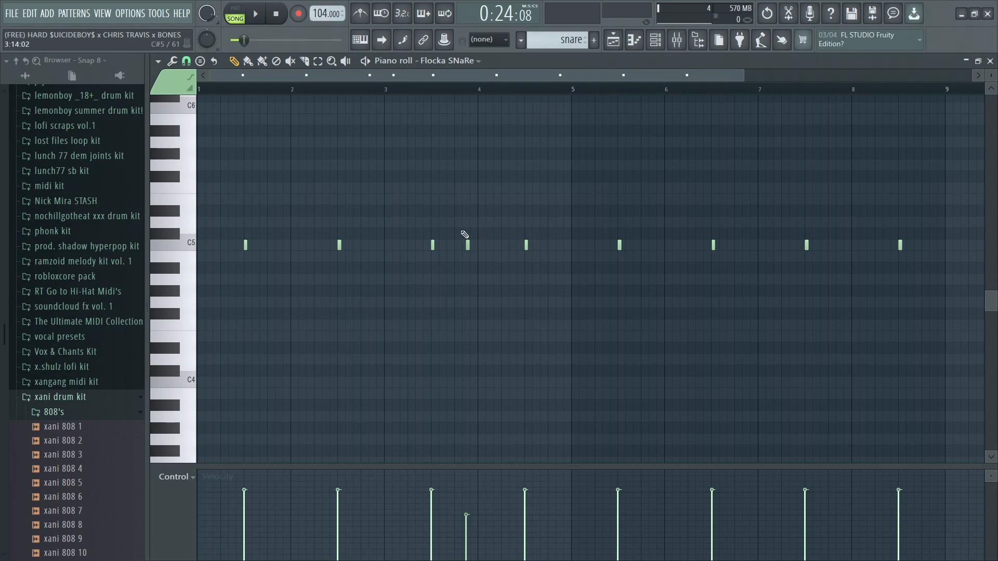
left_click_drag(743, 76, 427, 72)
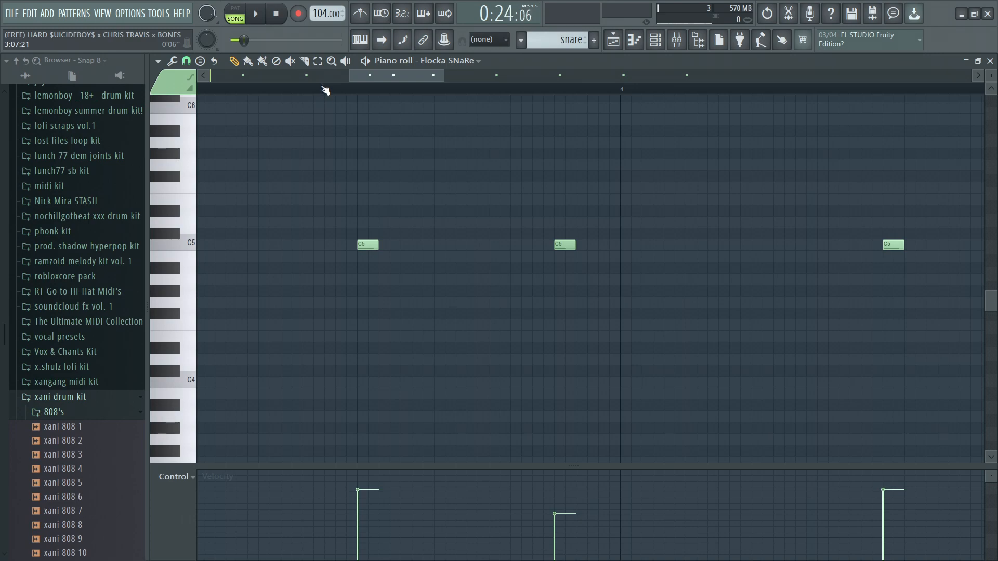
left_click_drag(444, 74, 861, 76)
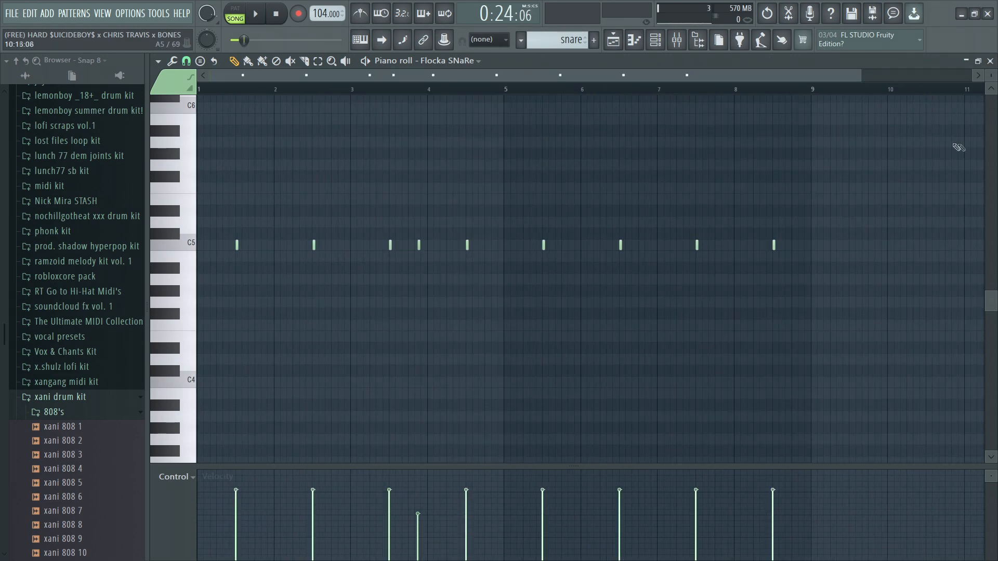
Step: Return the playhead to bar 9 and open the 808 pattern's notes in the piano roll
left_click(991, 61)
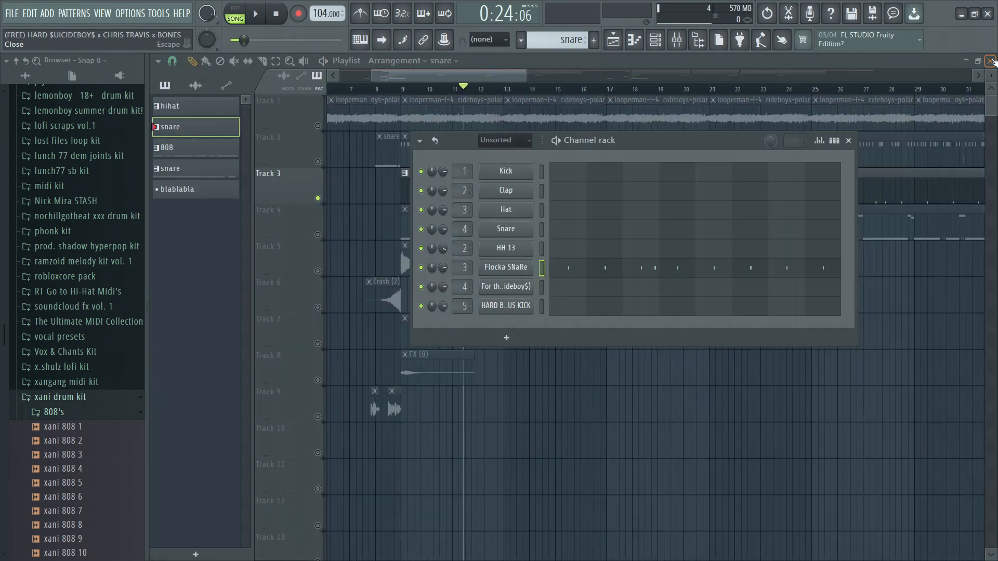
left_click(849, 141)
left_click(402, 89)
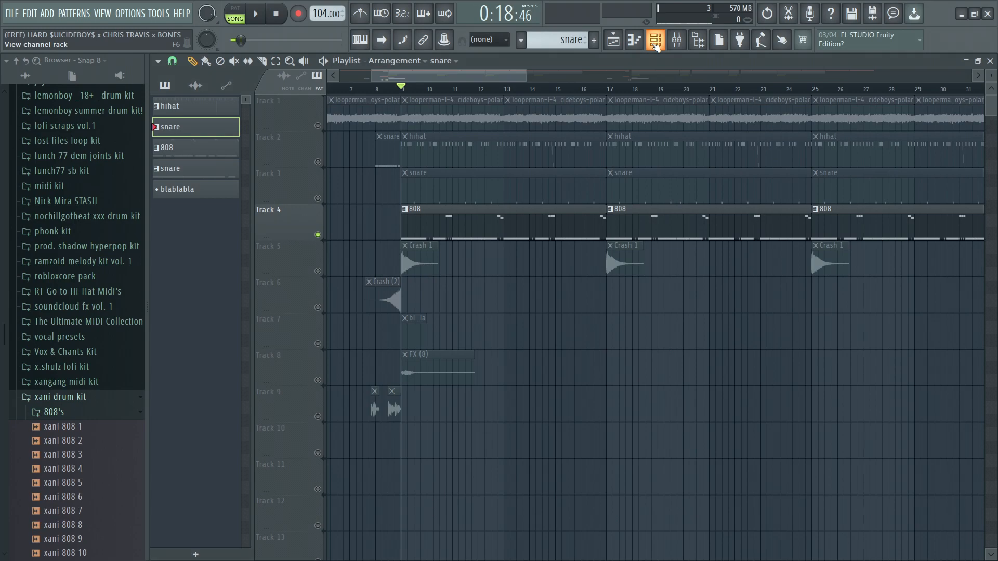
left_click(655, 39)
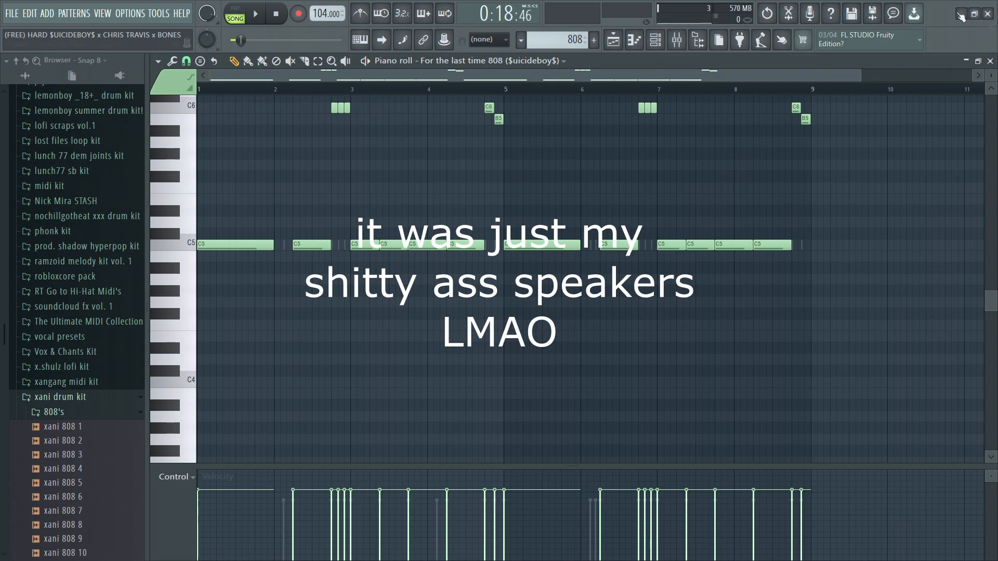
left_click_drag(995, 308, 993, 286)
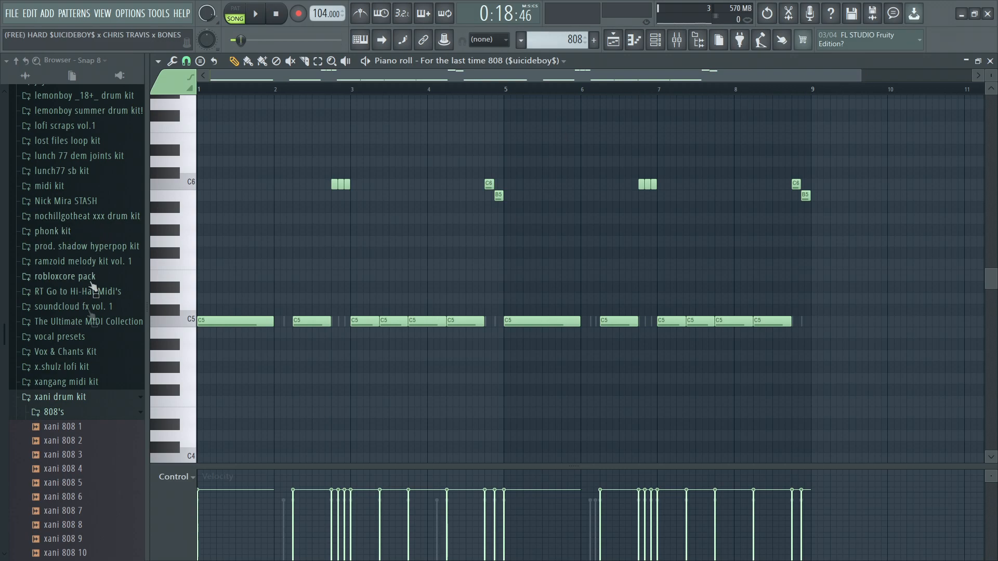
Step: Collapse the xani drum kit folder and open the 808s folder of the lunch77 sb kit
left_click(86, 398)
scroll(78, 302, "up", 3)
scroll(87, 279, "up", 2)
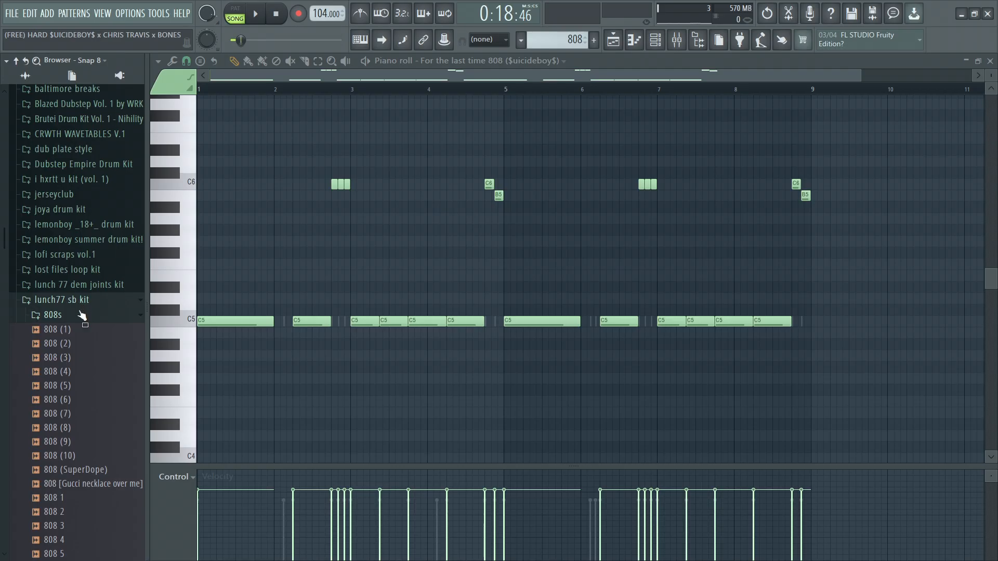
left_click(80, 314)
left_click(79, 314)
left_click(80, 314)
left_click(80, 316)
left_click(80, 315)
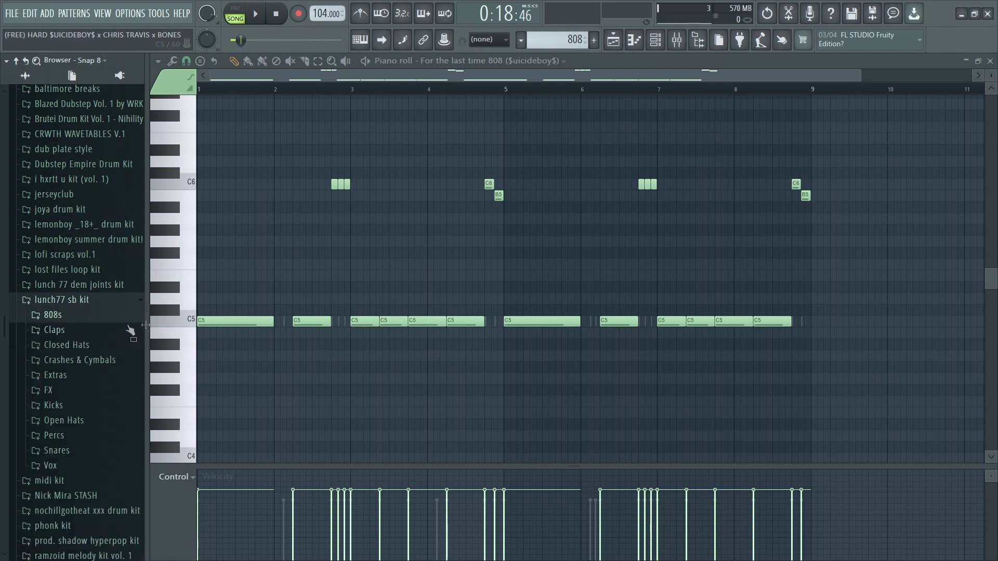
left_click(62, 319)
left_click(55, 320)
left_click(54, 319)
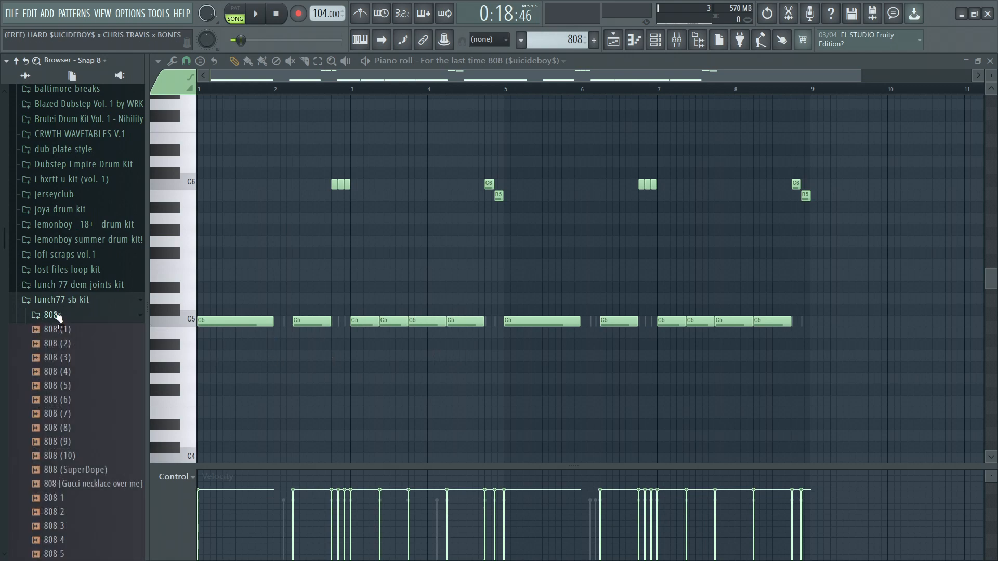
left_click(57, 315)
left_click(57, 315)
left_click(57, 315)
left_click(57, 315)
Step: Locate the For the last time 808 ($uicideboy$) sample, and collapse the 808s folder
scroll(91, 332, "down", 10)
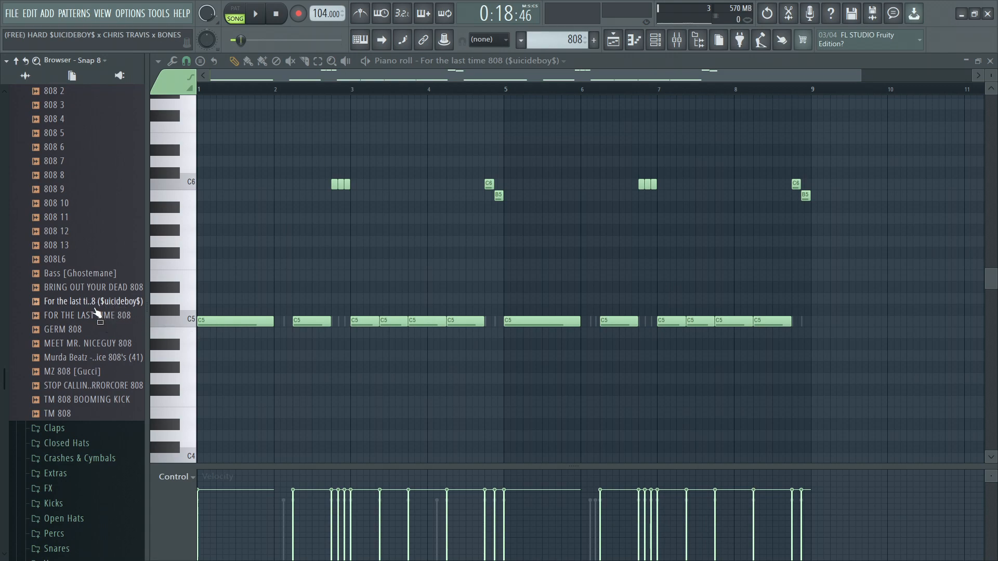
left_click(95, 309)
scroll(94, 308, "up", 5)
left_click(110, 148)
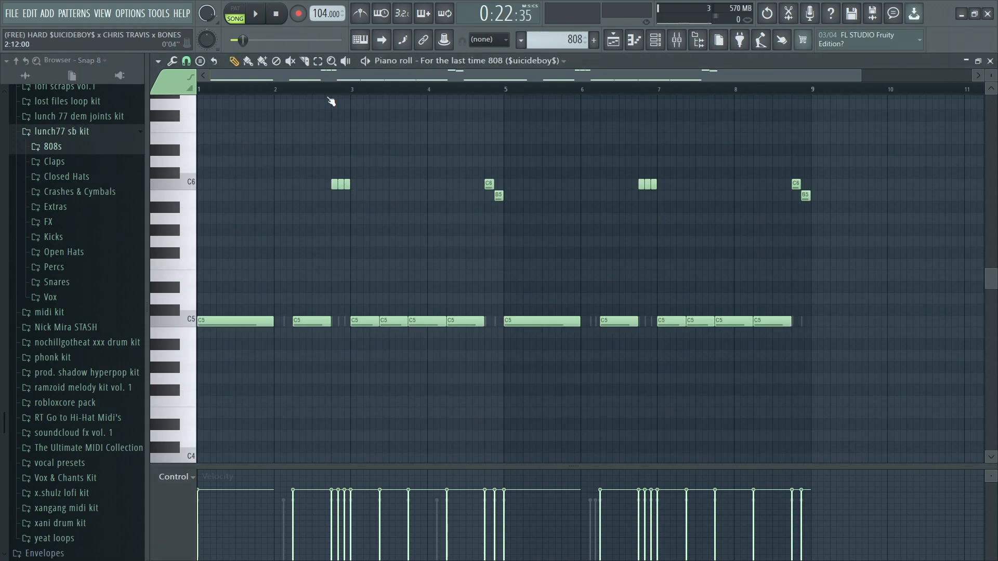
Step: Examine the 808 notes in the first bars, focusing on the three C6 notes before bar 3
scroll(331, 102, "up", 3)
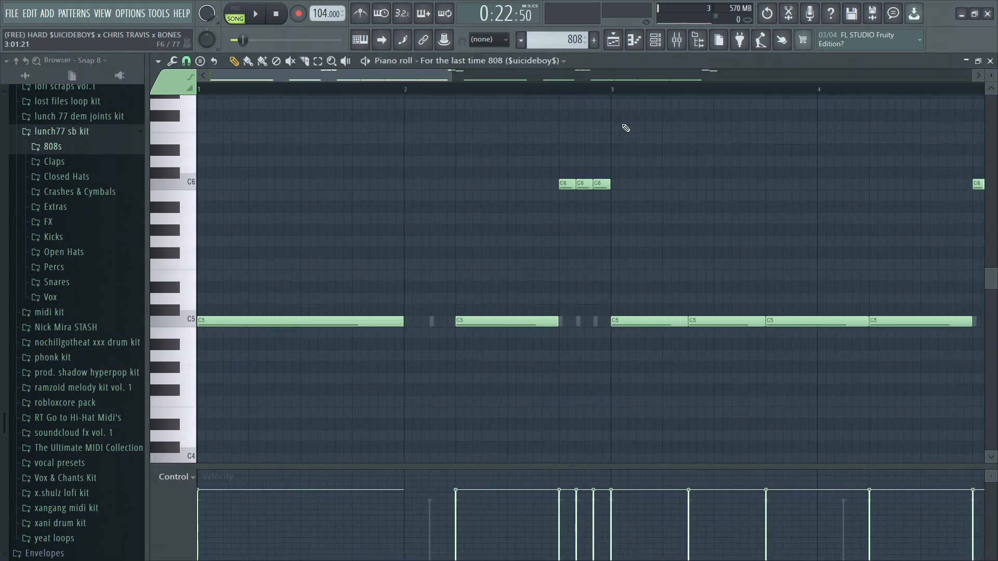
left_click(572, 90)
left_click(200, 89)
Step: Examine the C6 and B5 808 notes leading into bar 5, and play that passage
left_click_drag(451, 76, 557, 93)
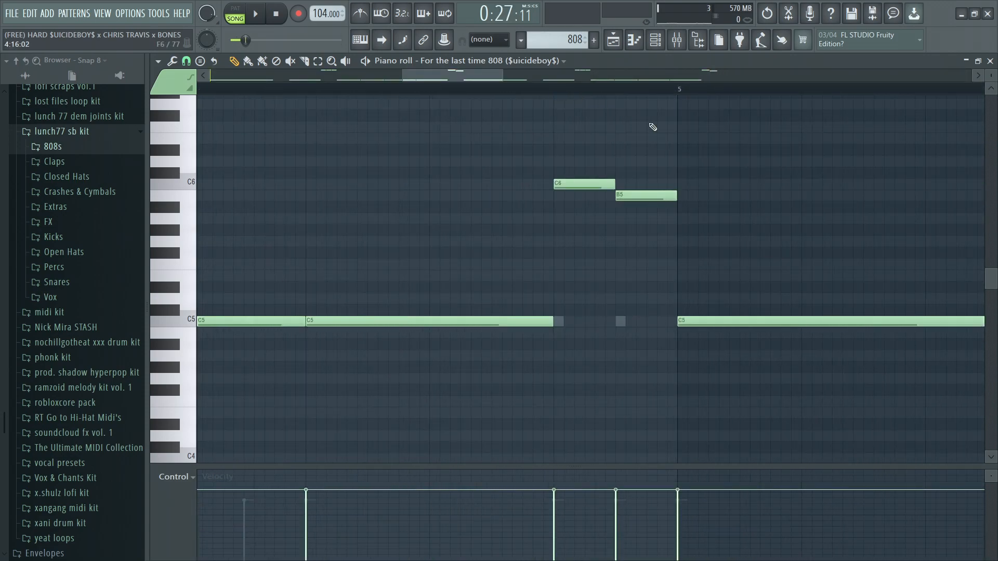
key("space")
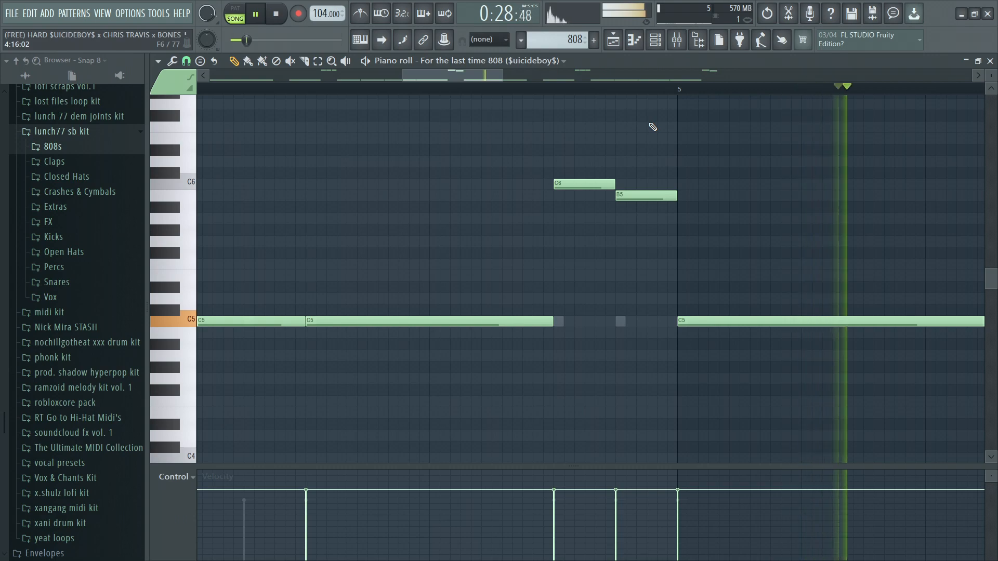
key("space")
left_click_drag(503, 76, 386, 163)
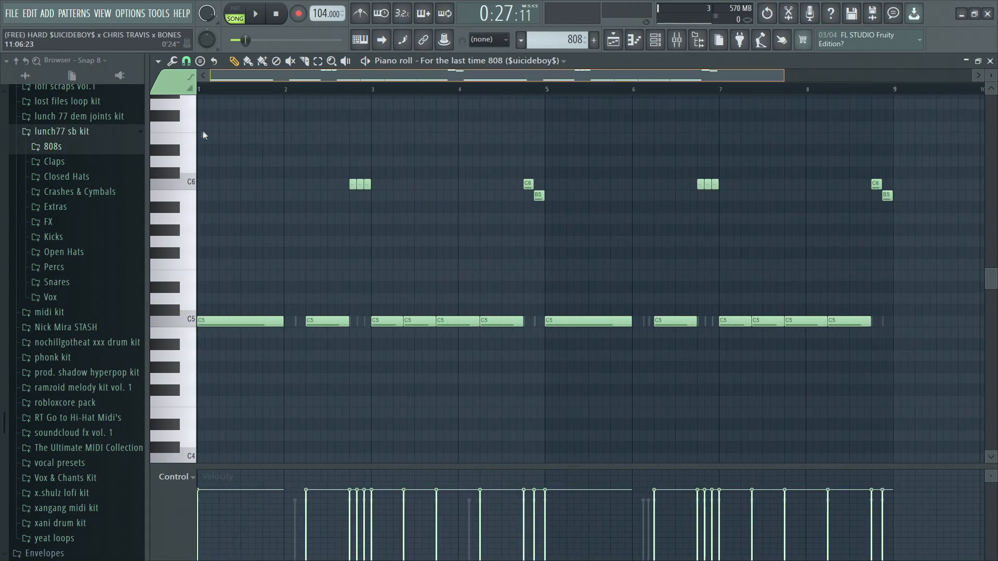
Step: Review the Fruity parametric EQ 2 curve on the 808's mixer track, Insert 4, and return to the playlist
left_click(991, 61)
left_click_drag(311, 236, 304, 202)
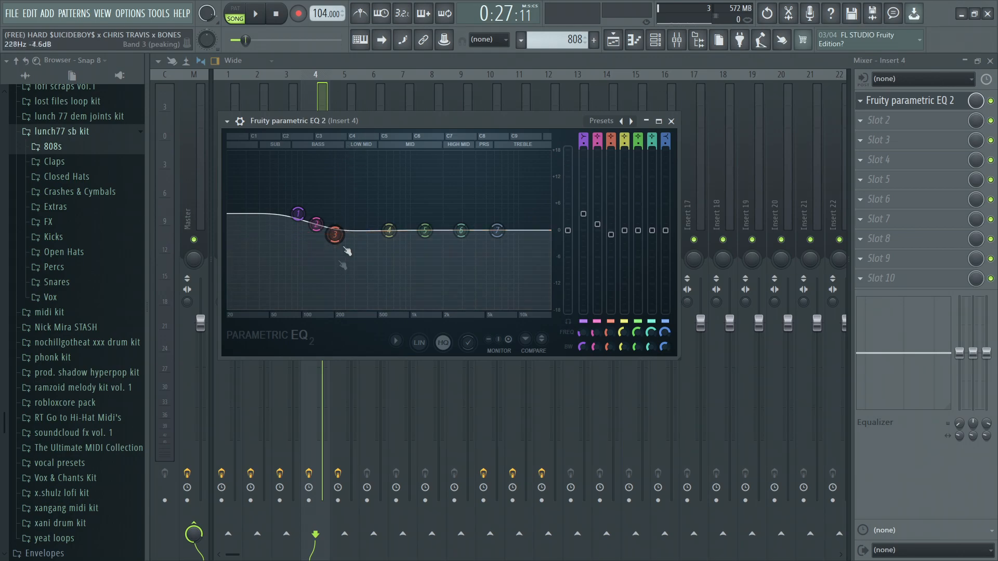
left_click(671, 121)
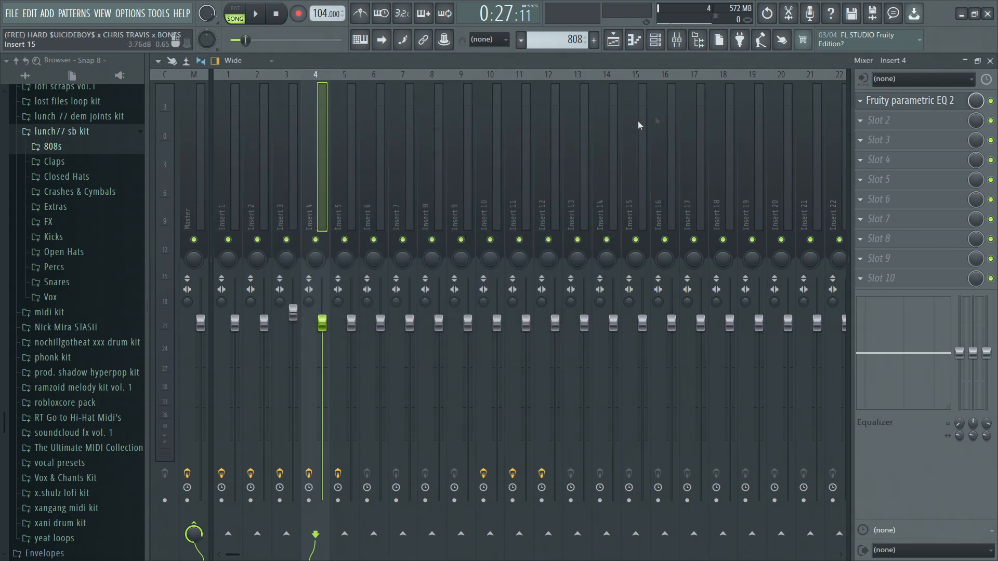
left_click(187, 161)
left_click(319, 186)
key("F9")
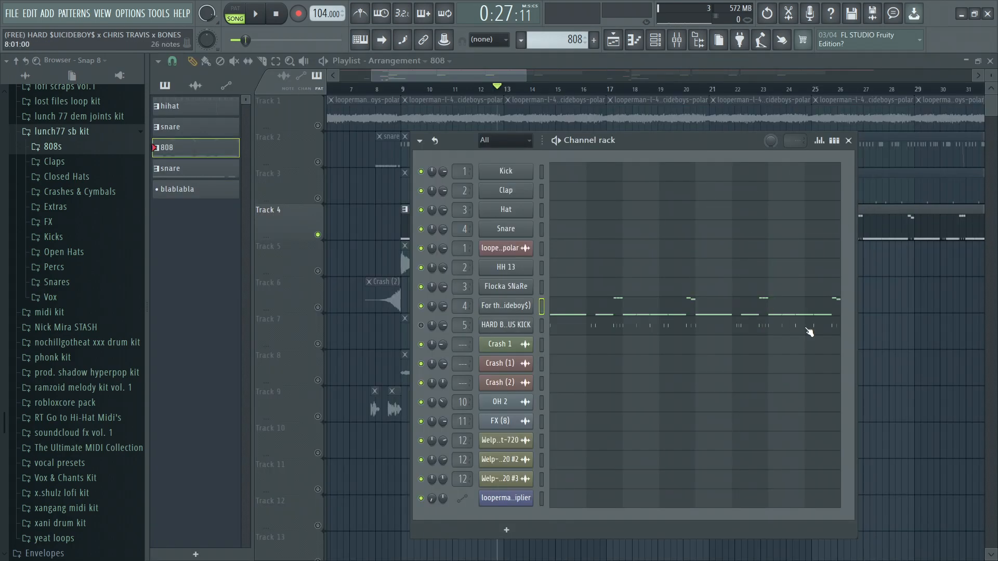
Step: Set the playhead to bar 9 and play the HARD BONUS KICK notes in the piano roll
left_click(849, 140)
left_click_drag(434, 90, 403, 90)
key("F7")
key("space")
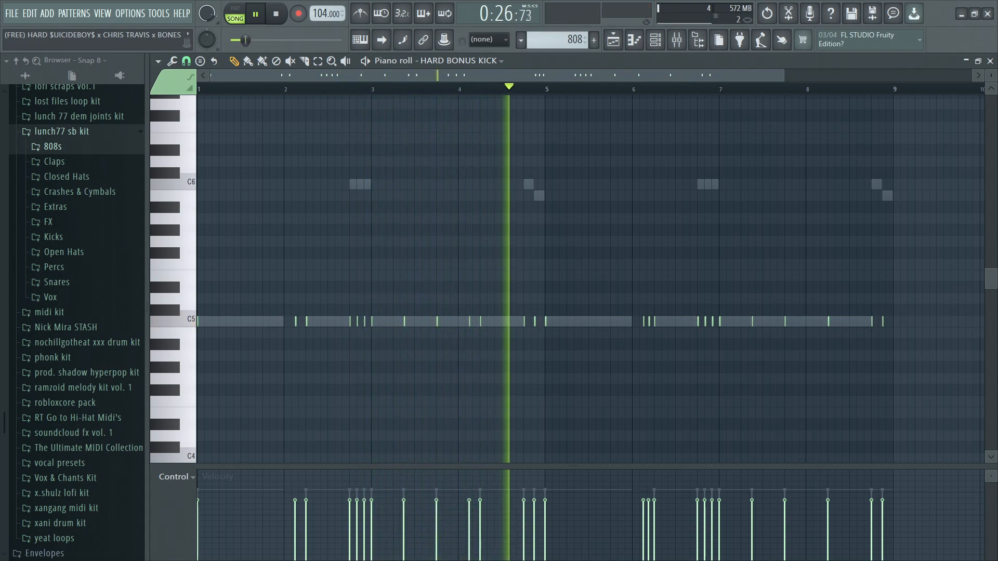
key("space")
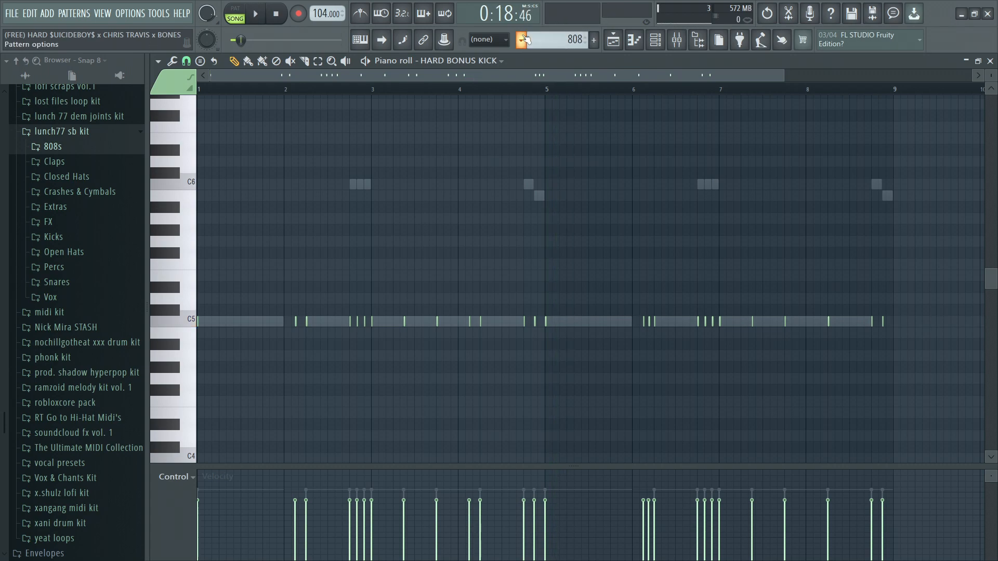
Step: Reselect the 808 pattern and reopen its HARD BONUS KICK channel in the piano roll
left_click(524, 39)
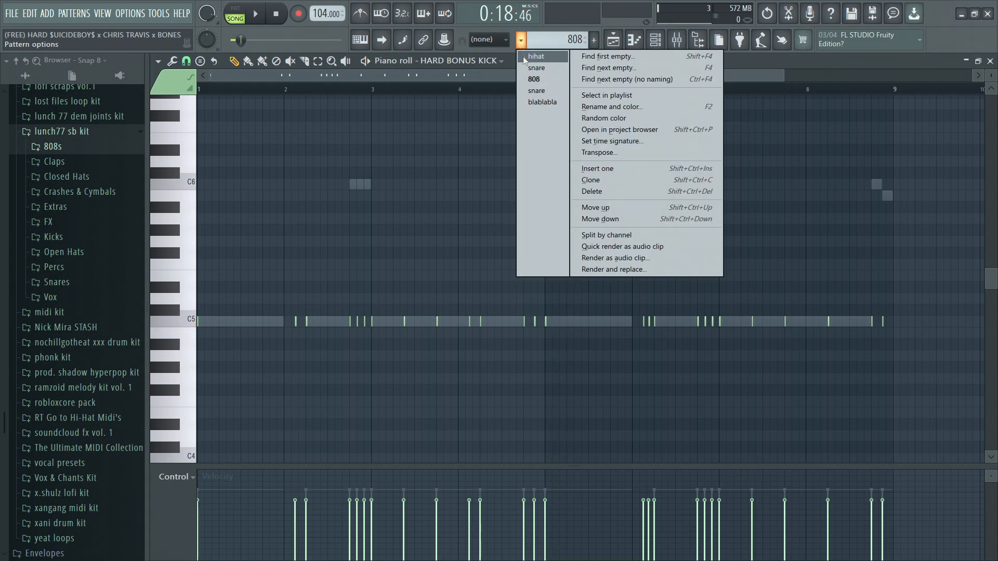
left_click(544, 81)
left_click(990, 60)
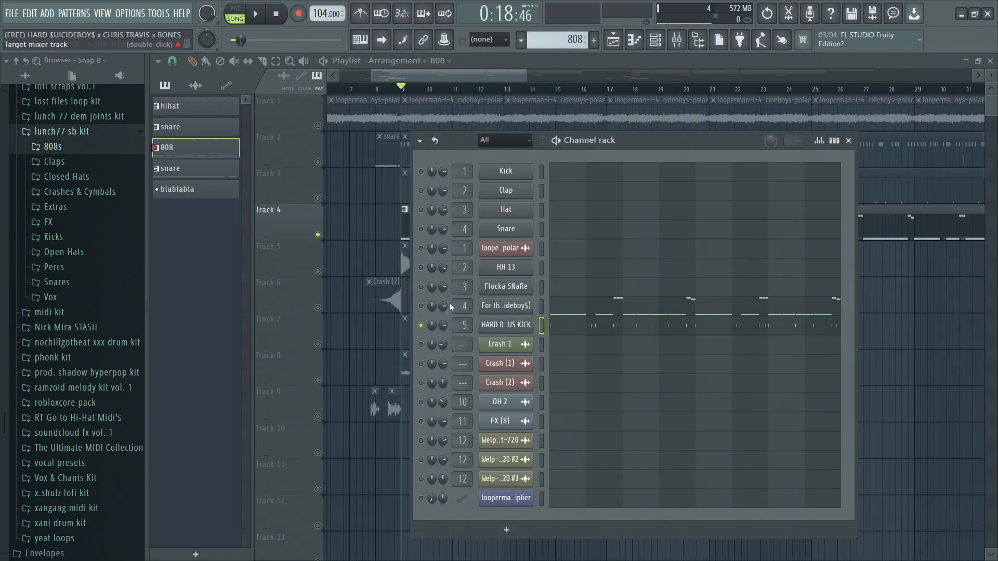
right_click(506, 328)
left_click(556, 326)
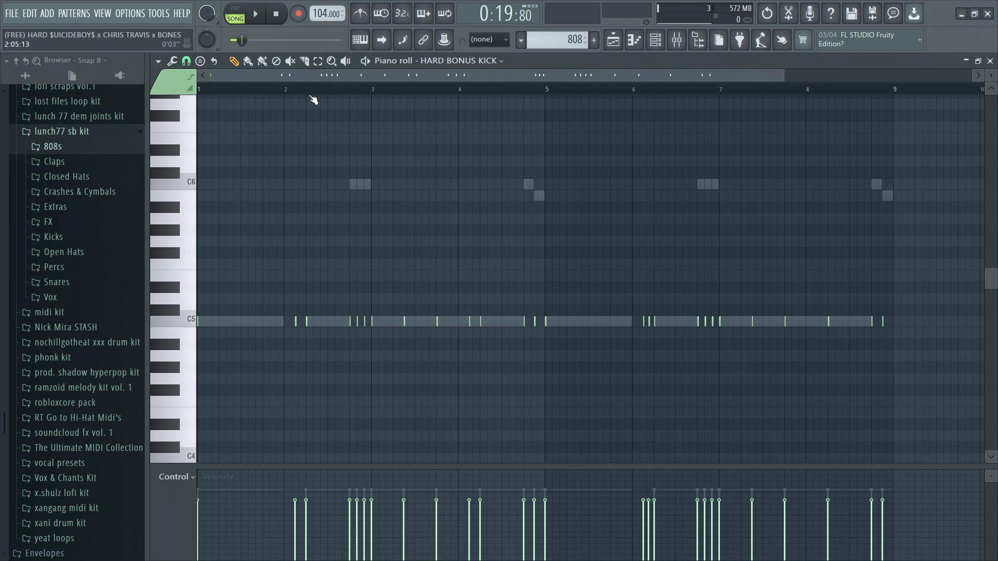
Step: Examine how the kick notes line up with the 808 notes around bar 3
left_click(340, 86)
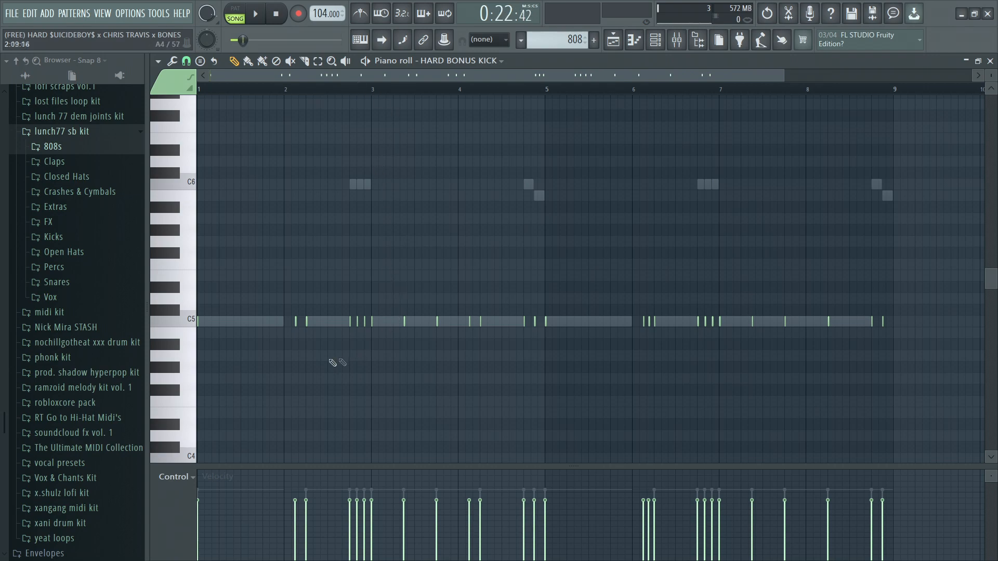
scroll(311, 234, "down", 1)
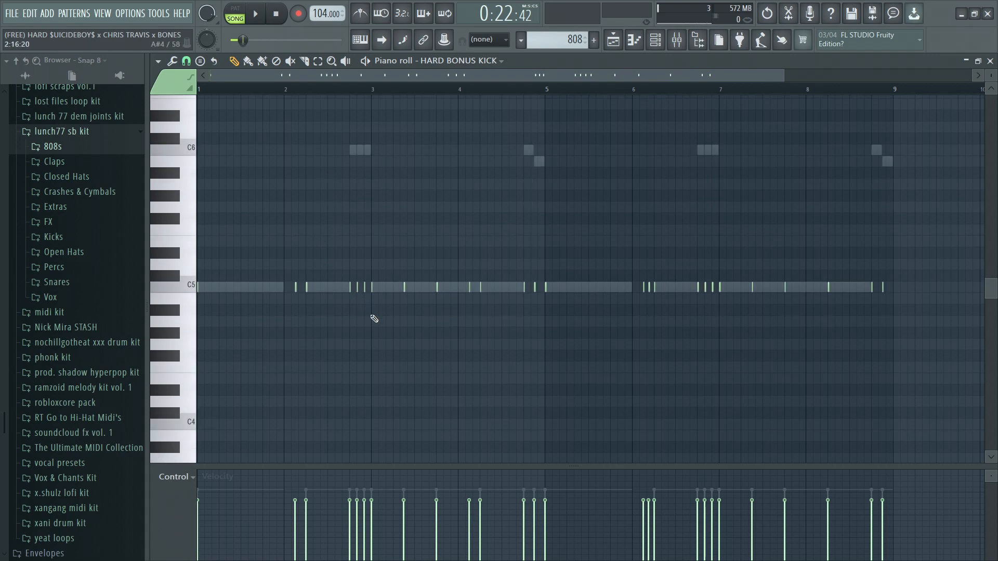
scroll(392, 440, "down", 10)
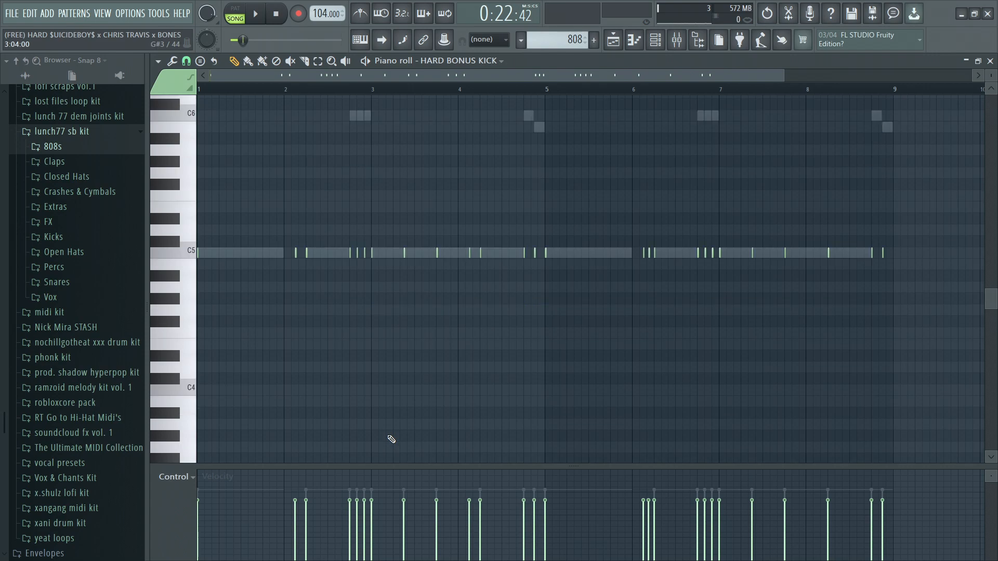
scroll(392, 439, "up", 9)
scroll(387, 372, "up", 1)
scroll(468, 364, "up", 1)
scroll(510, 354, "up", 4, "ctrl")
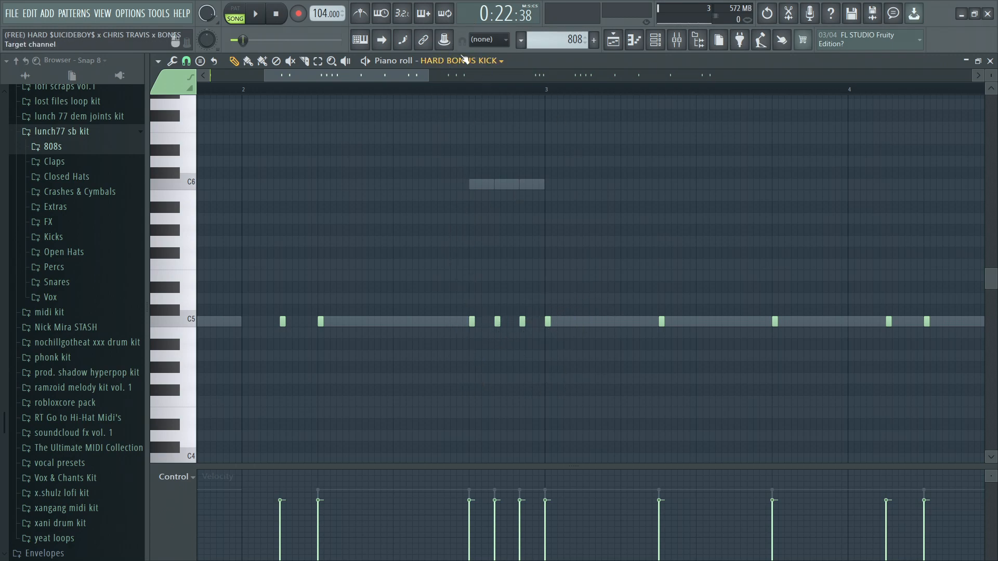
Step: Play the HARD BONUS KICK notes against the 808, look over the whole eight-bar pattern and close the piano roll
key("space")
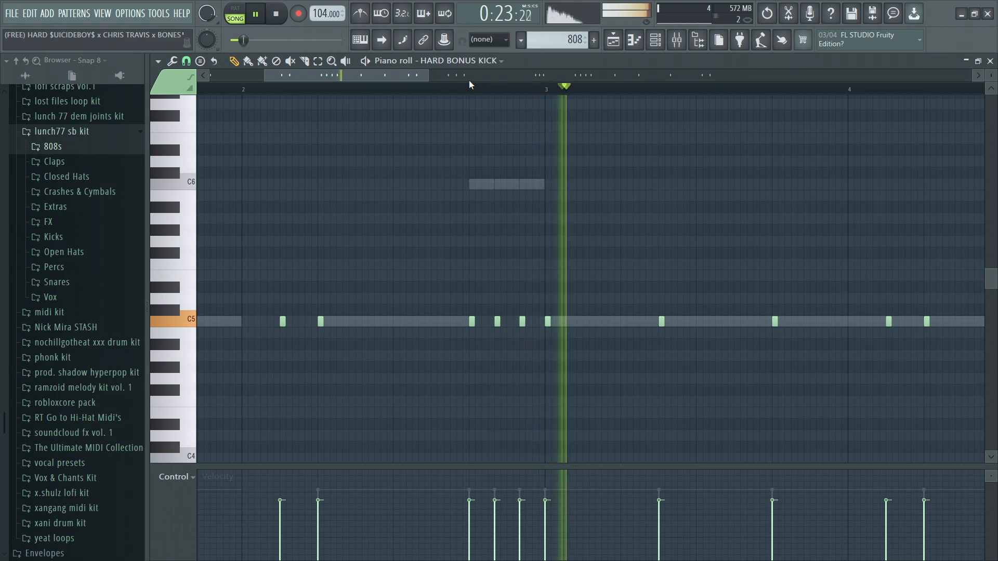
key("space")
scroll(469, 80, "down", 4, "ctrl")
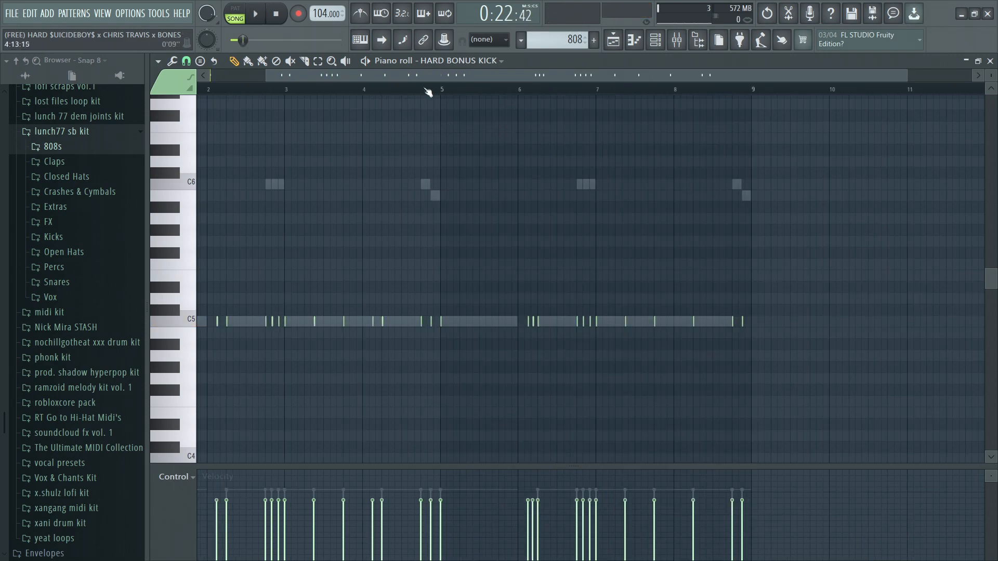
left_click_drag(419, 93, 198, 93)
left_click_drag(141, 76, 517, 128)
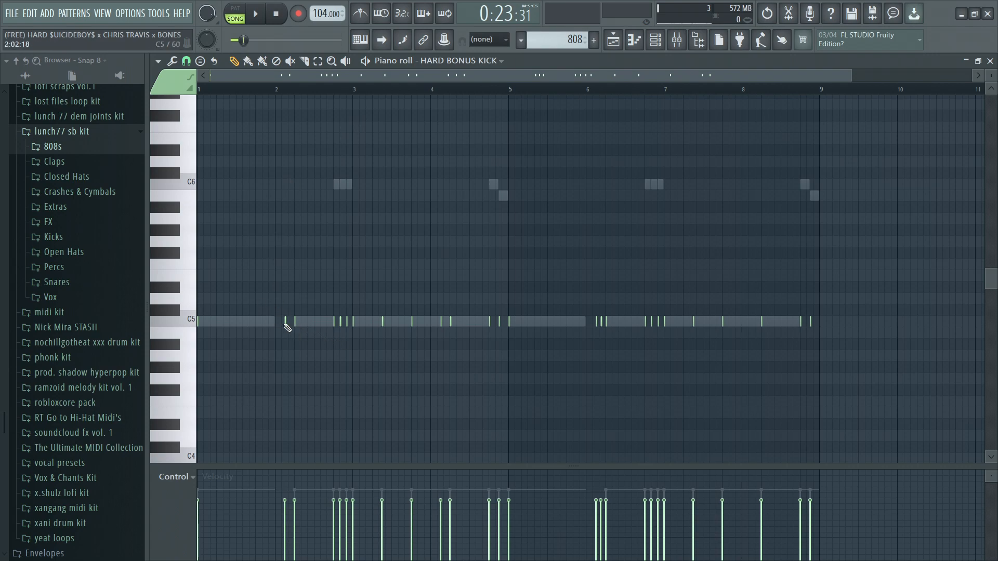
left_click_drag(482, 84, 198, 92)
left_click(991, 61)
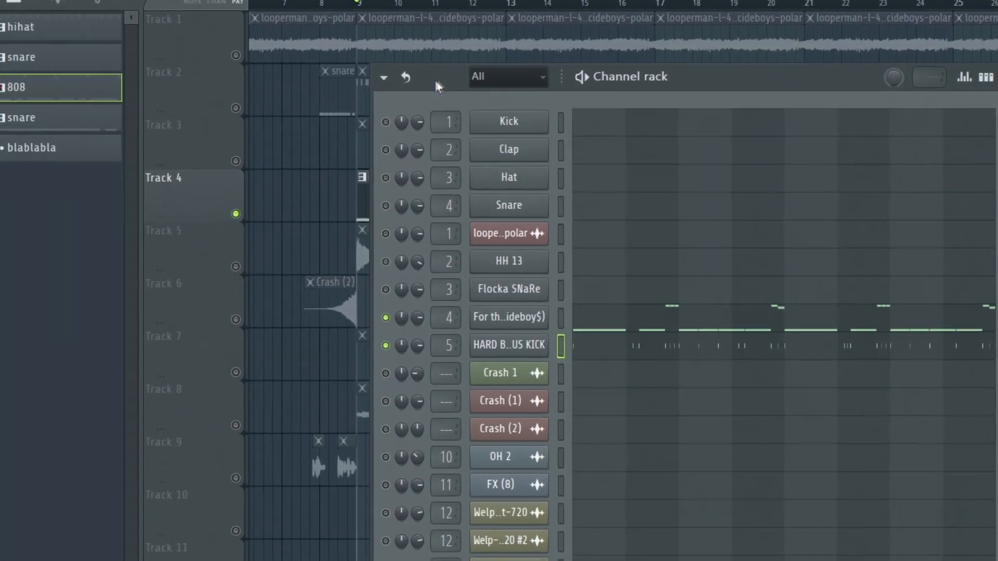
Step: Review the Fruity parametric EQ 2 curve on the kick's mixer track, Insert 5, and close the effect
left_click_drag(435, 81, 745, 1)
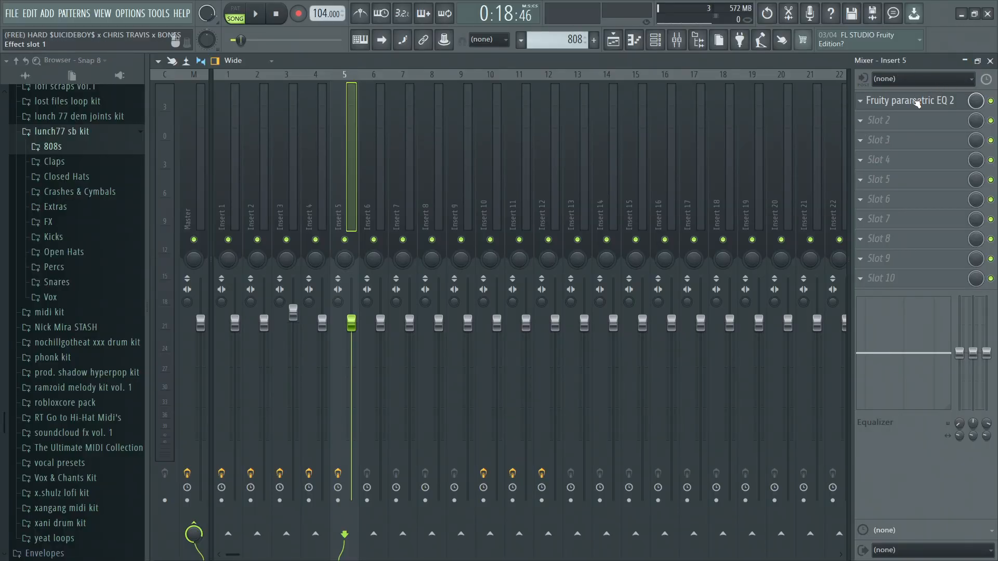
left_click(917, 101)
left_click_drag(401, 174, 436, 118)
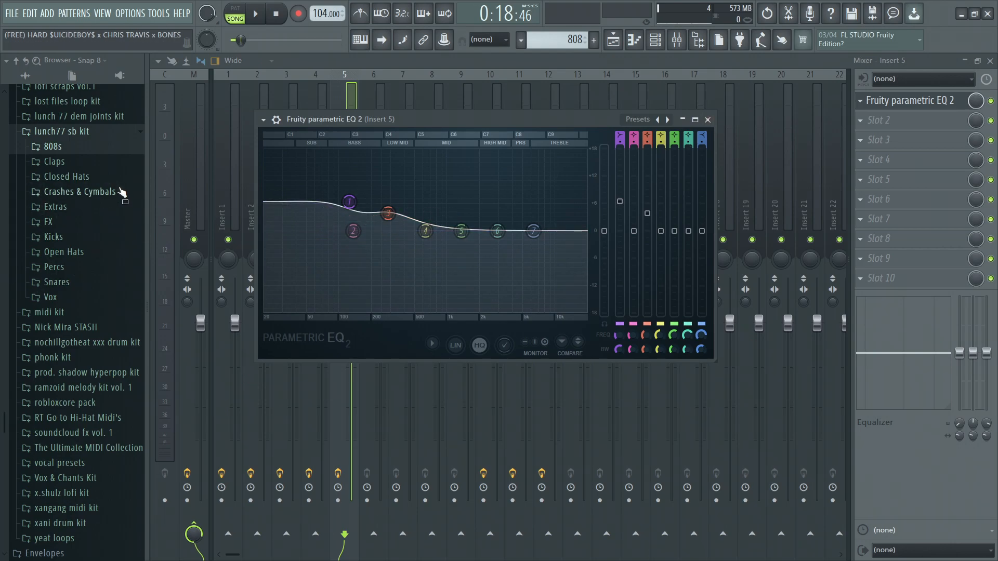
scroll(81, 289, "up", 3)
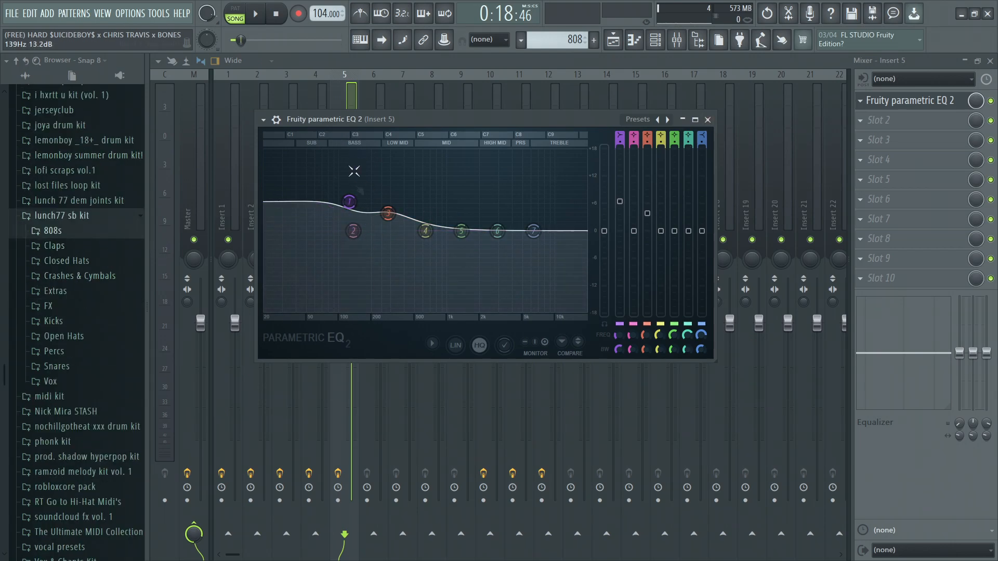
left_click_drag(395, 125, 462, 128)
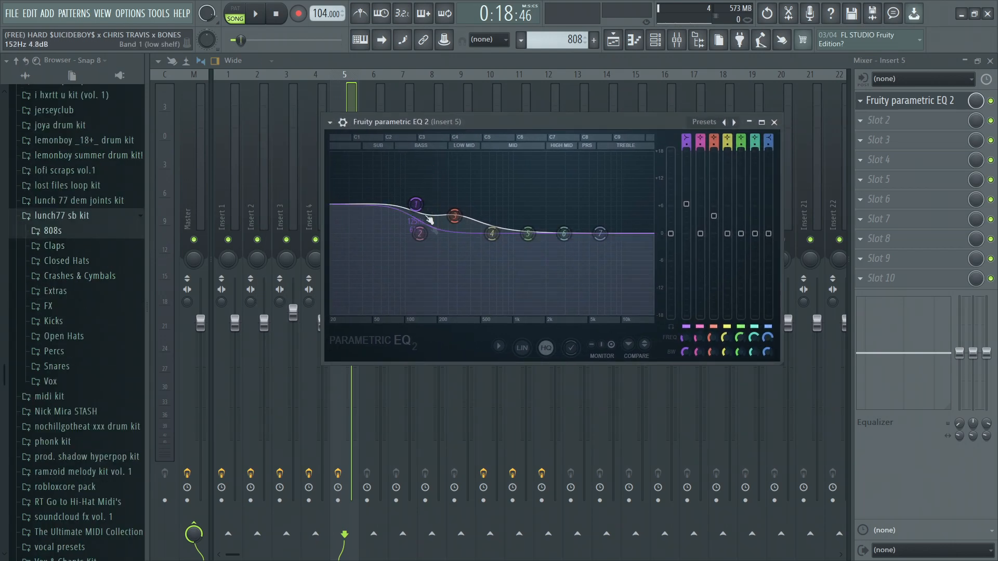
left_click(774, 122)
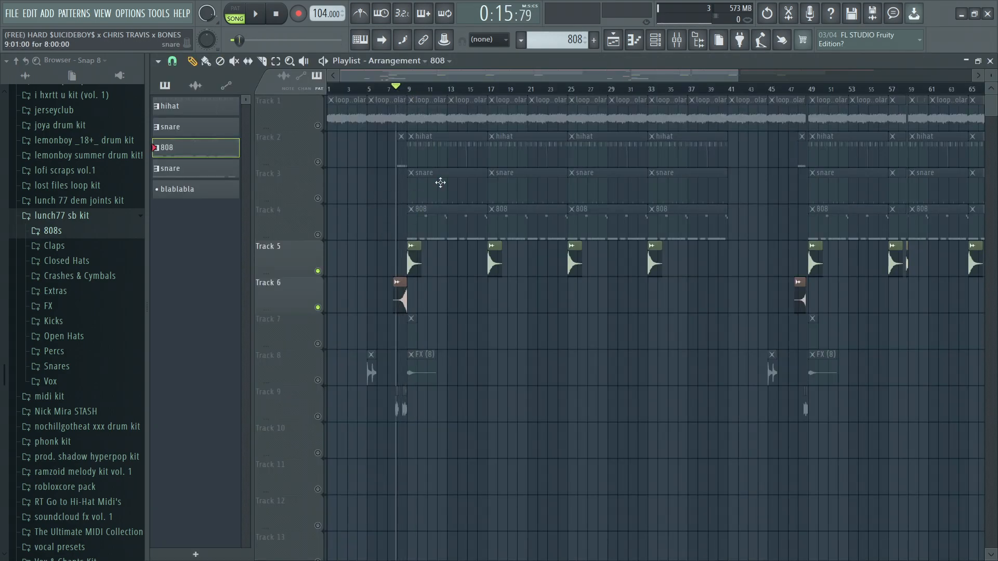
Step: Play the soloed crash tracks, Track 5 and Track 6, through the transition into bar 9 of the playlist
key("space")
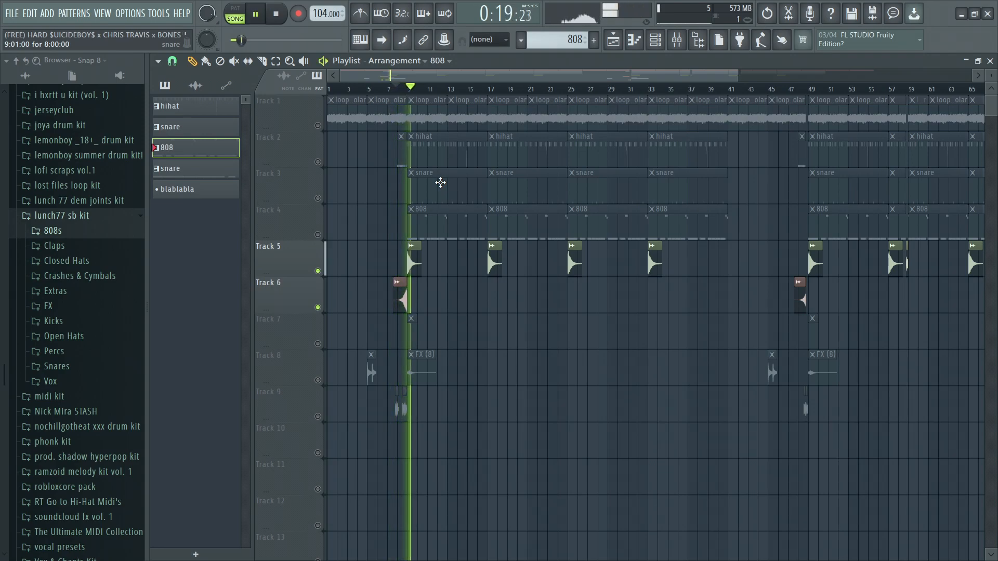
key("space")
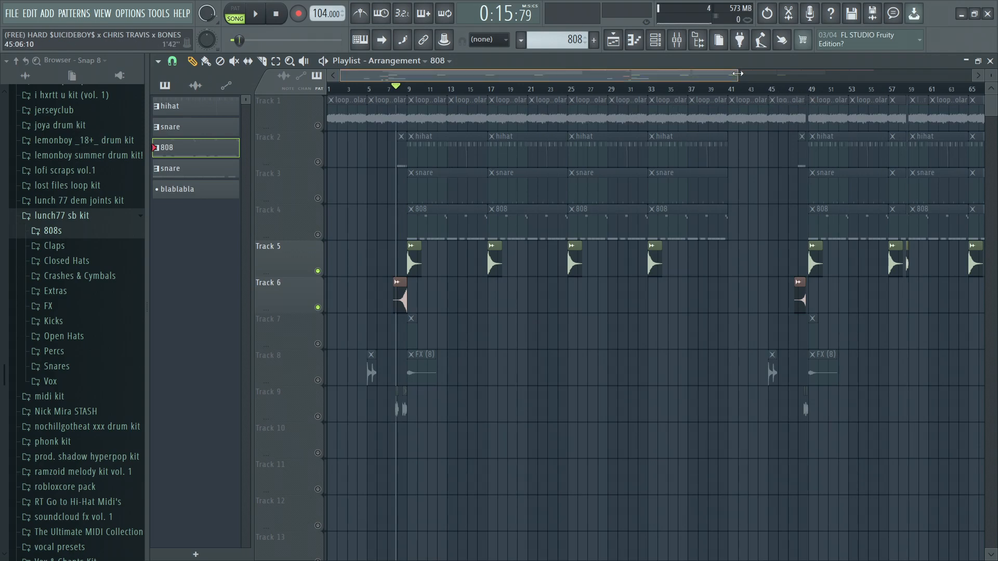
left_click_drag(738, 74, 492, 74)
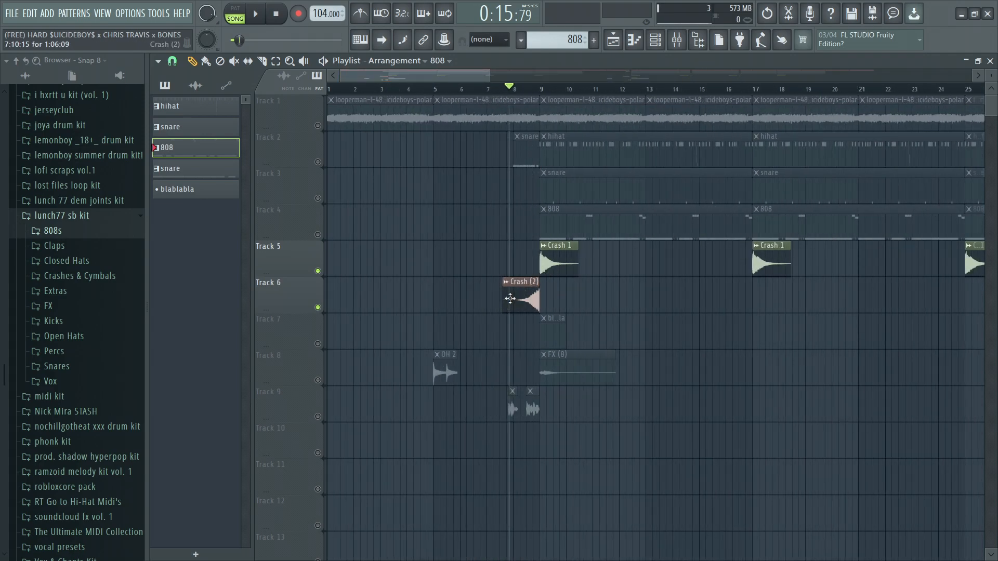
Step: Try a different sample start offset on the reversed Crash (2) sample, restore it and close the sample settings
double_click(534, 291)
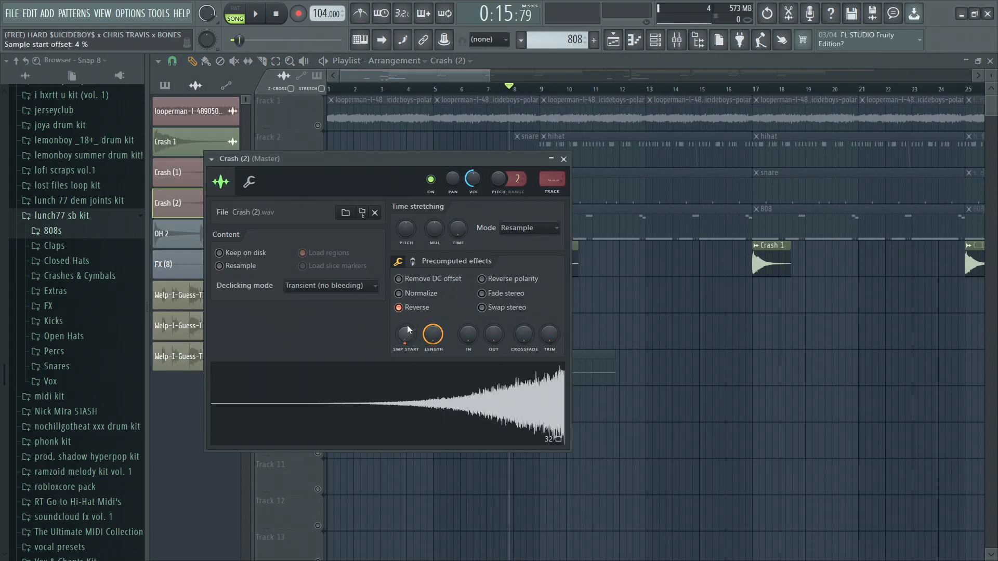
left_click_drag(406, 334, 406, 340)
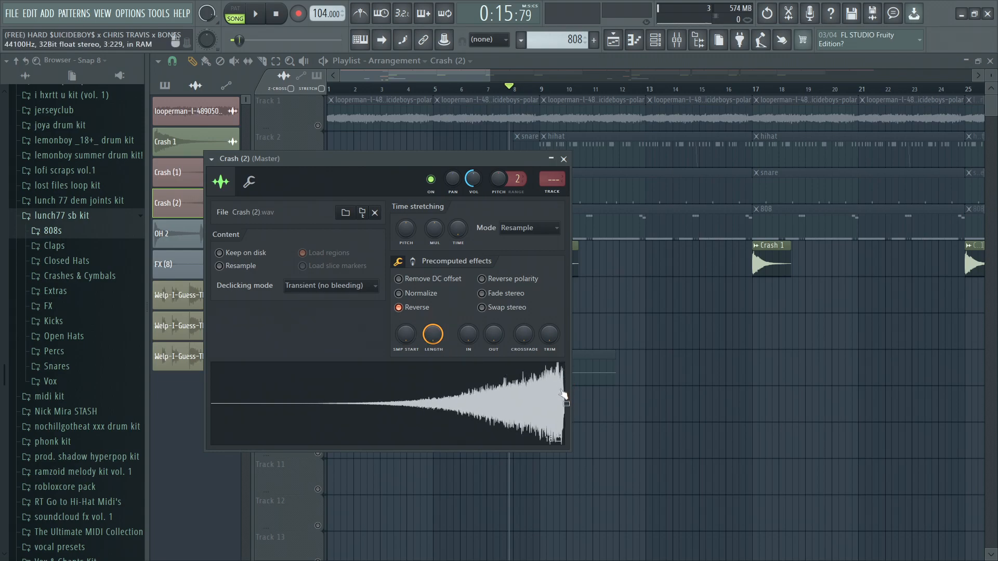
left_click_drag(407, 339, 407, 334)
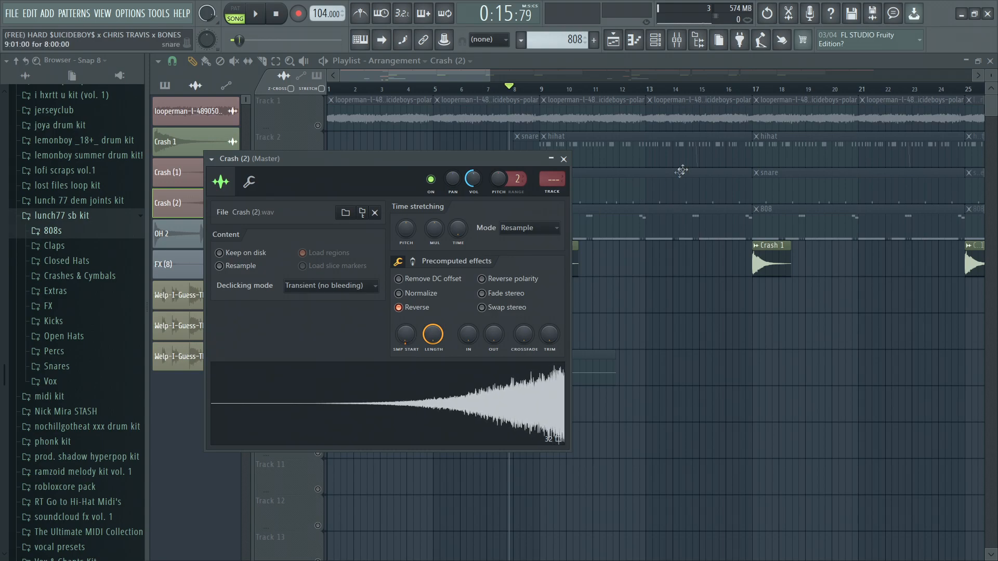
left_click(565, 159)
Step: Set the playhead late in bar 8 and play the reversed crash into Crash 1 at bar 9
left_click(531, 94)
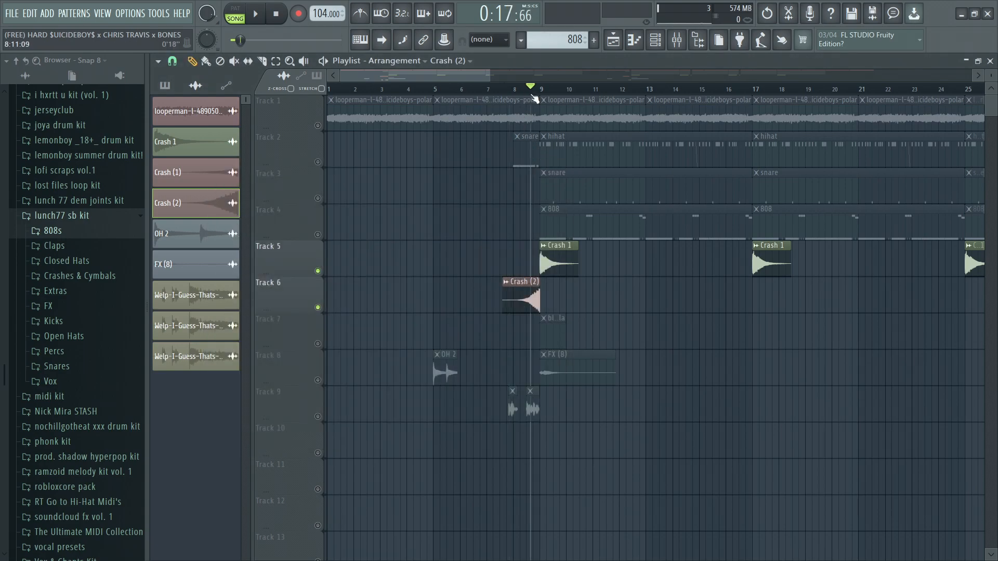
key("space")
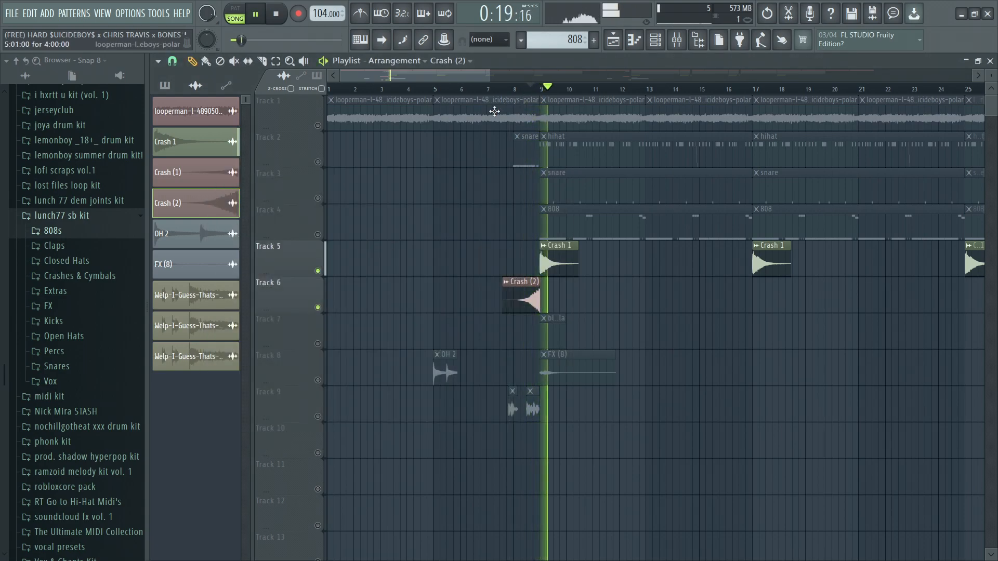
key("space")
Step: Play the OH 2 clip around bar 5 with the melody loop and with Track 8 soloed
left_click_drag(410, 88, 432, 88)
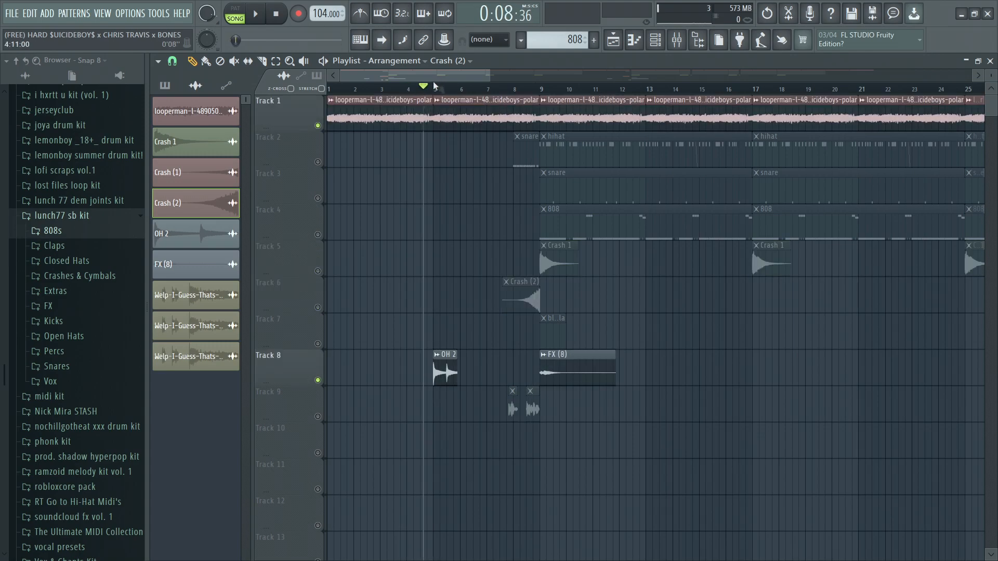
key("space")
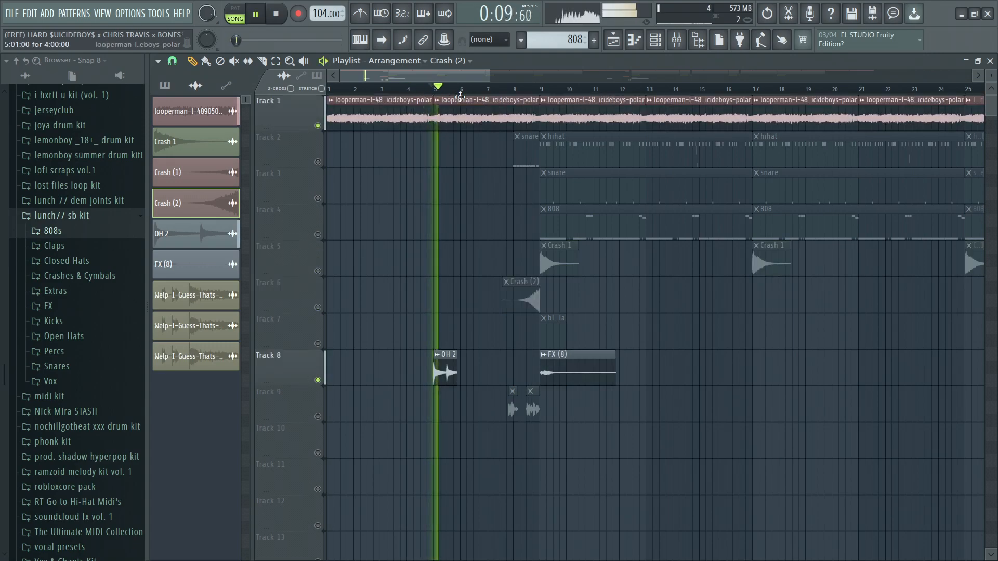
right_click(318, 380)
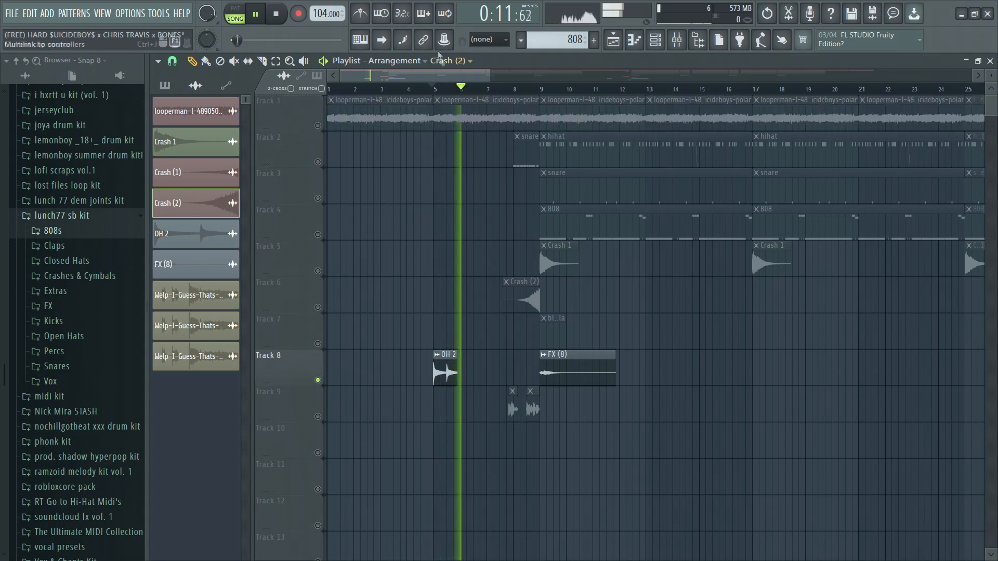
key("space")
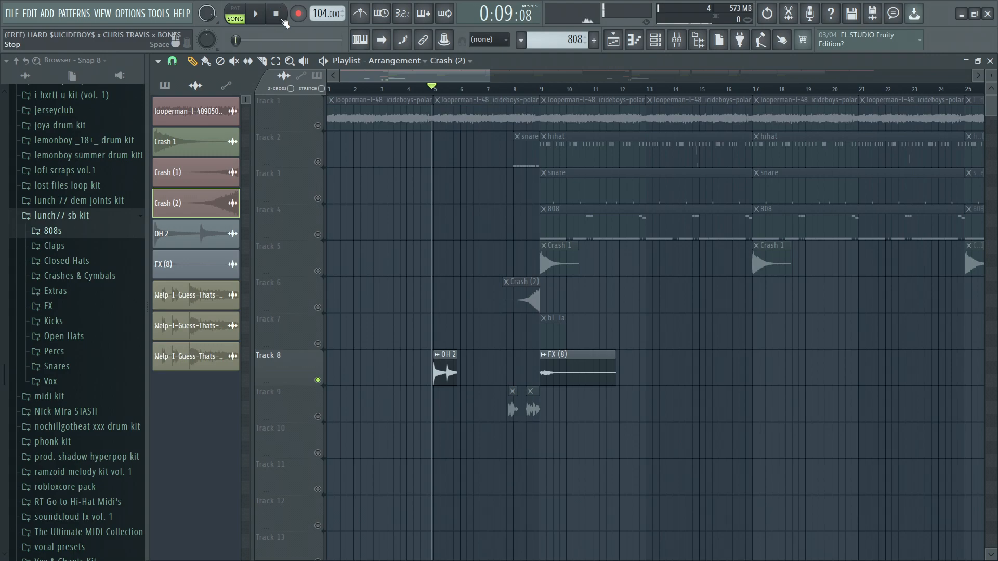
Step: Solo Track 9 and play its two Welp-I-Guess-Thats-it clips from late bar 7, stopping playback after bar 9
left_click_drag(496, 87, 389, 89)
right_click(318, 416)
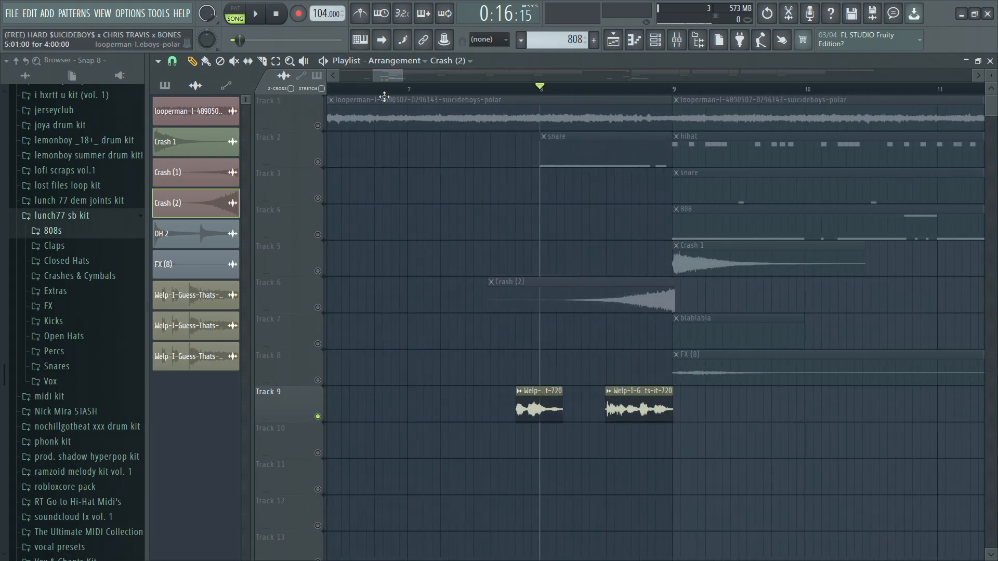
left_click(503, 193)
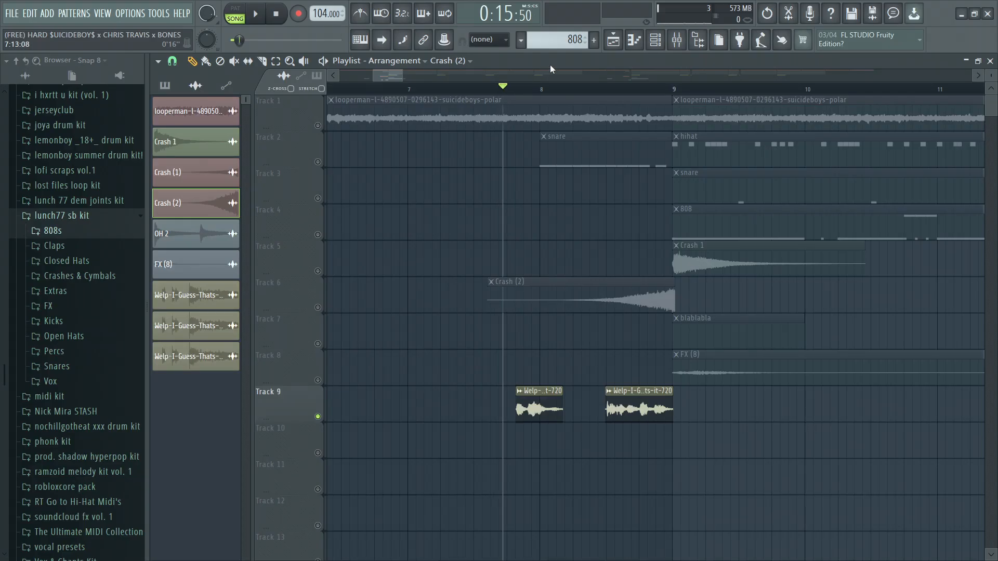
key("space")
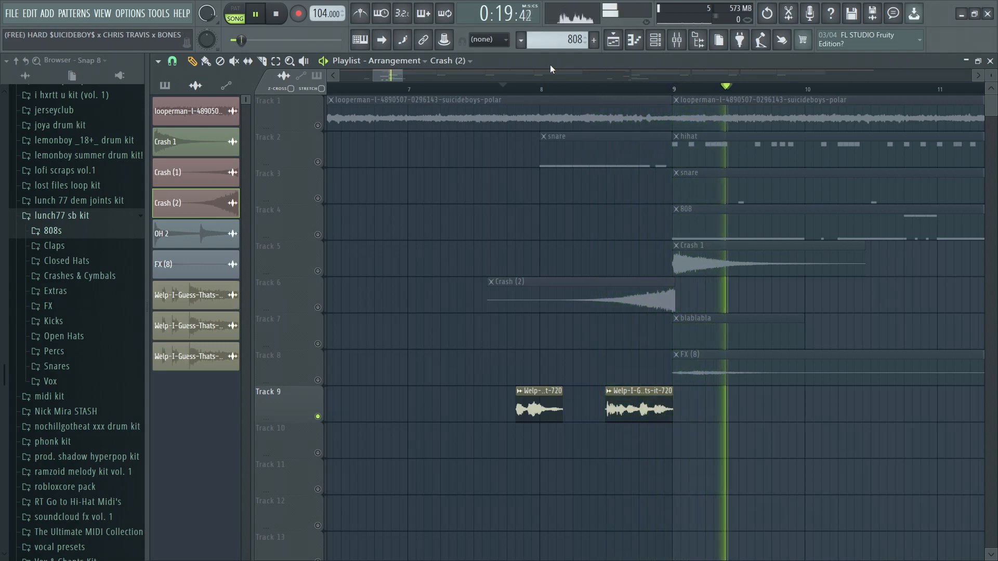
left_click(278, 15)
left_click(281, 16)
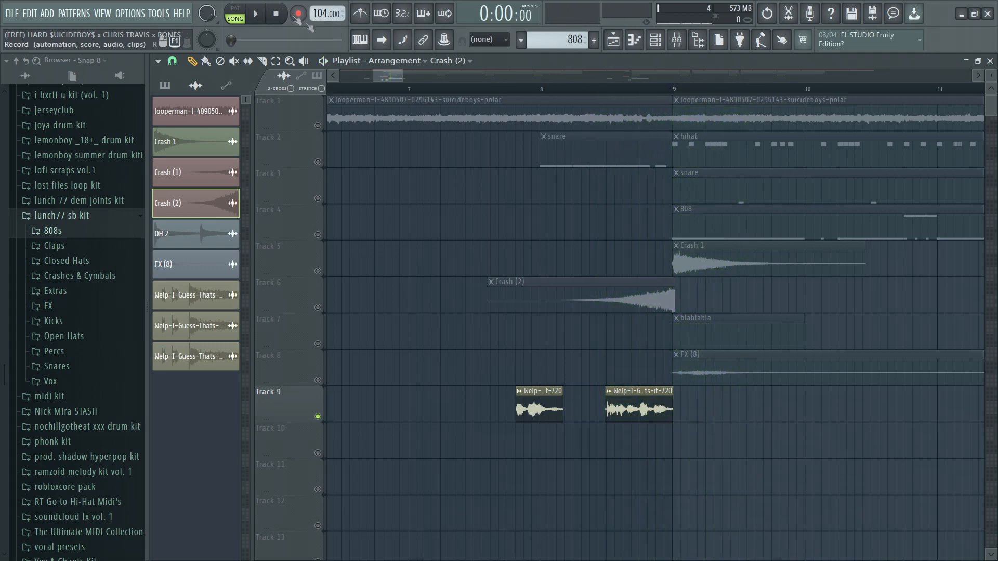
Step: Set the playhead to bar 9 and play the FX (8) clip with Track 8 soloed
mouse_move(402, 76)
left_mouse_down()
mouse_move(990, 111)
mouse_move(378, 109)
mouse_move(412, 104)
mouse_move(400, 73)
mouse_move(412, 76)
mouse_move(395, 76)
mouse_move(406, 76)
left_mouse_up()
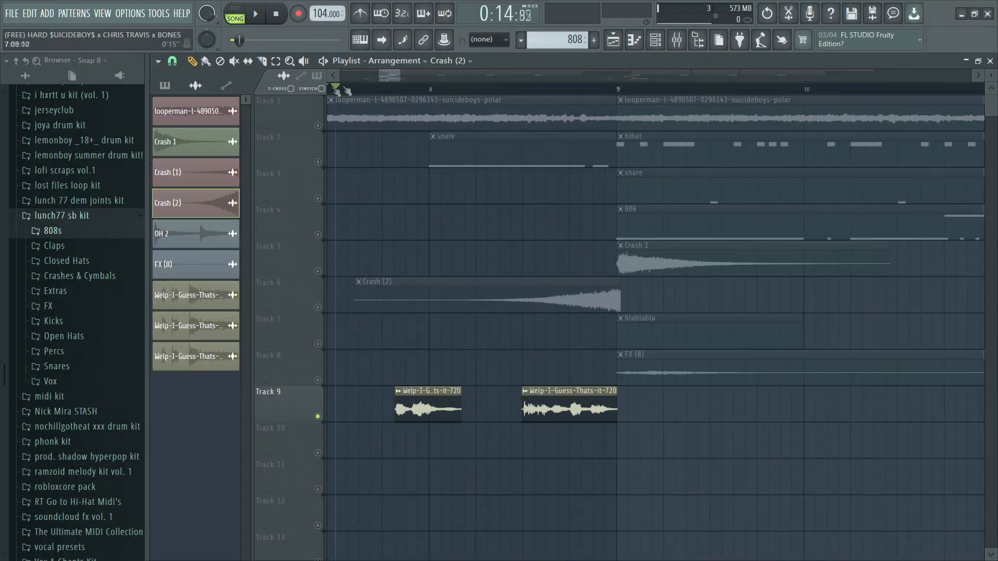
scroll(512, 127, "left", 3)
left_click_drag(485, 112, 438, 93)
left_click_drag(387, 75, 388, 75)
left_click_drag(587, 90, 580, 90)
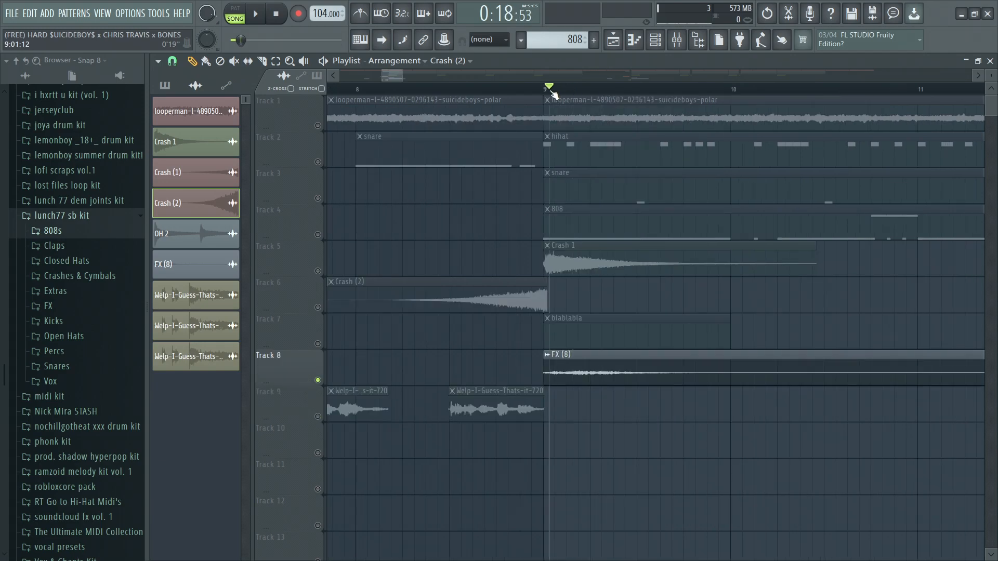
mouse_move(403, 76)
left_mouse_down()
mouse_move(466, 75)
mouse_move(403, 70)
left_mouse_up()
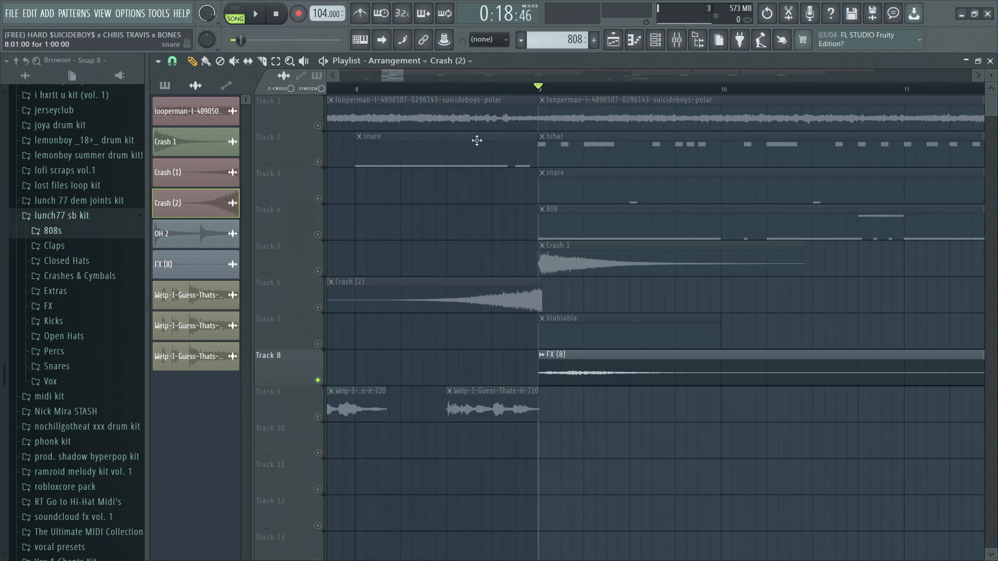
key("space")
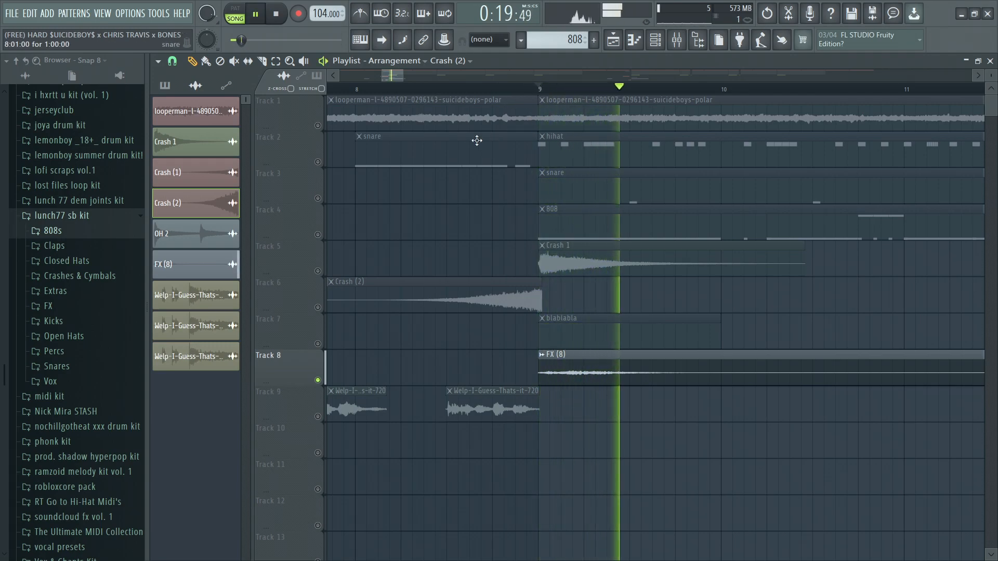
key("space")
Step: Unmute all playlist tracks and bring the arrangement back into view from bar 1
left_click_drag(394, 79, 606, 125)
left_click(318, 125)
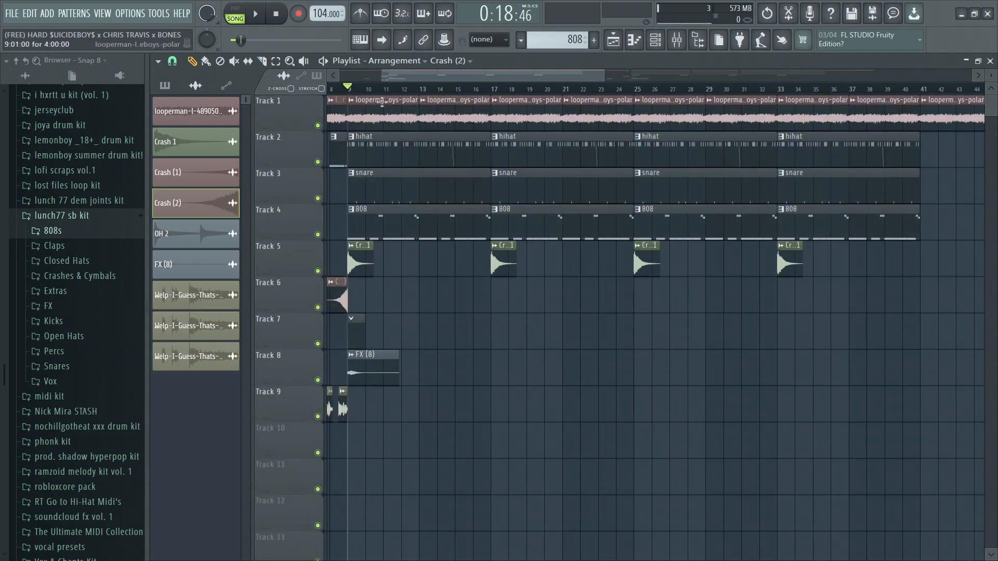
scroll(383, 103, "left", 4)
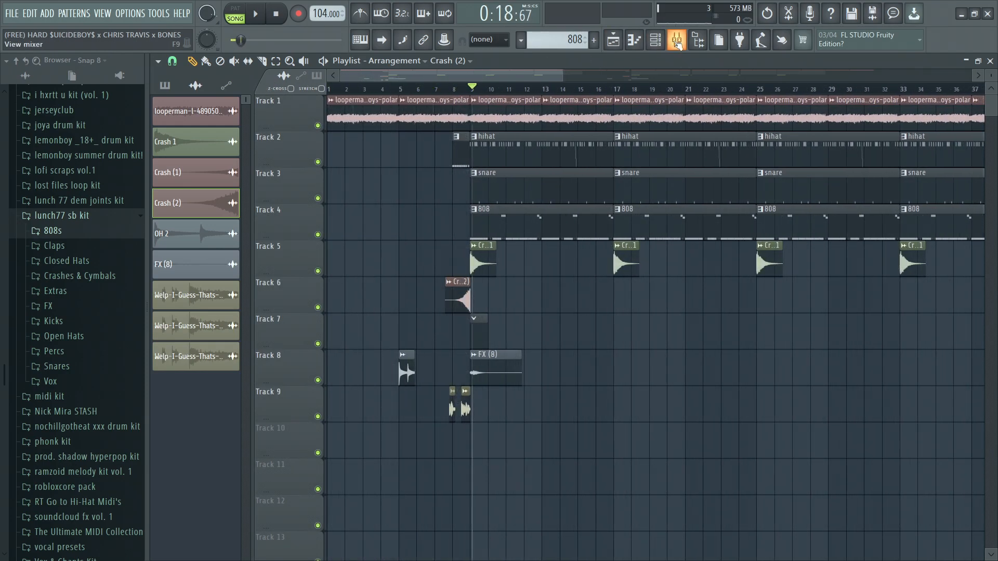
Step: Open the Fruity soft clipper on the Master mixer track and adjust its post gain and threshold
left_click(677, 41)
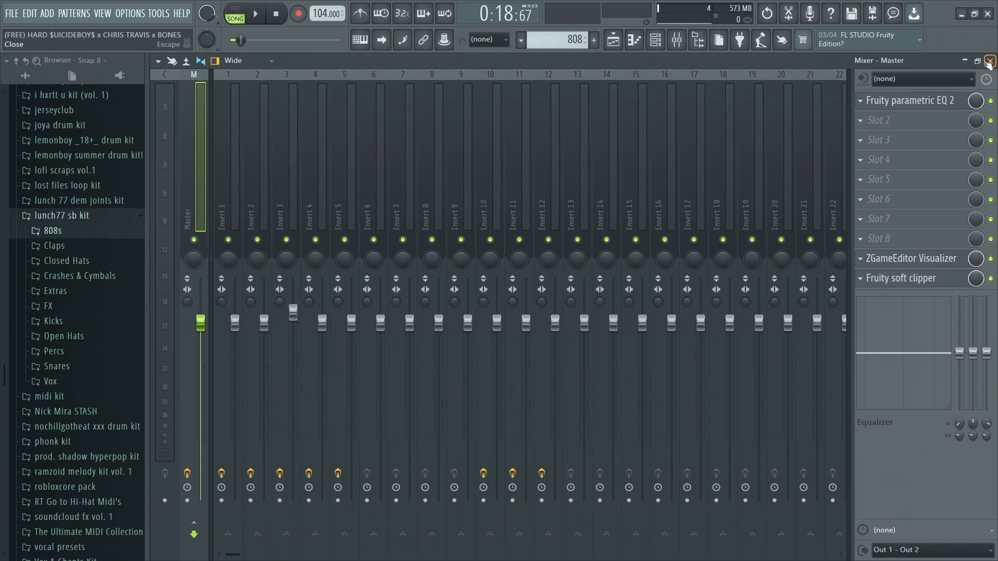
left_click(930, 280)
left_click(939, 281)
left_click(941, 282)
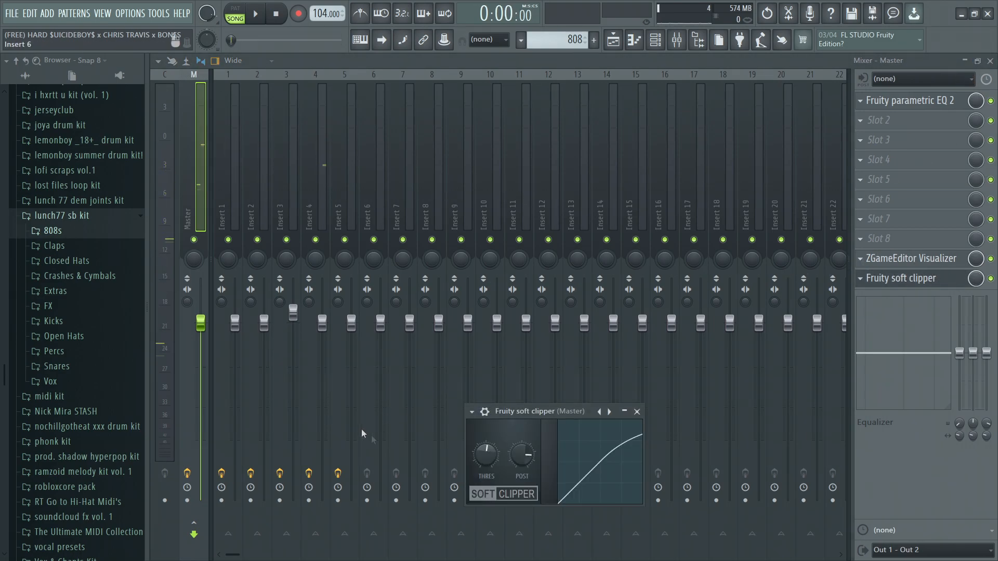
left_click_drag(561, 409, 460, 238)
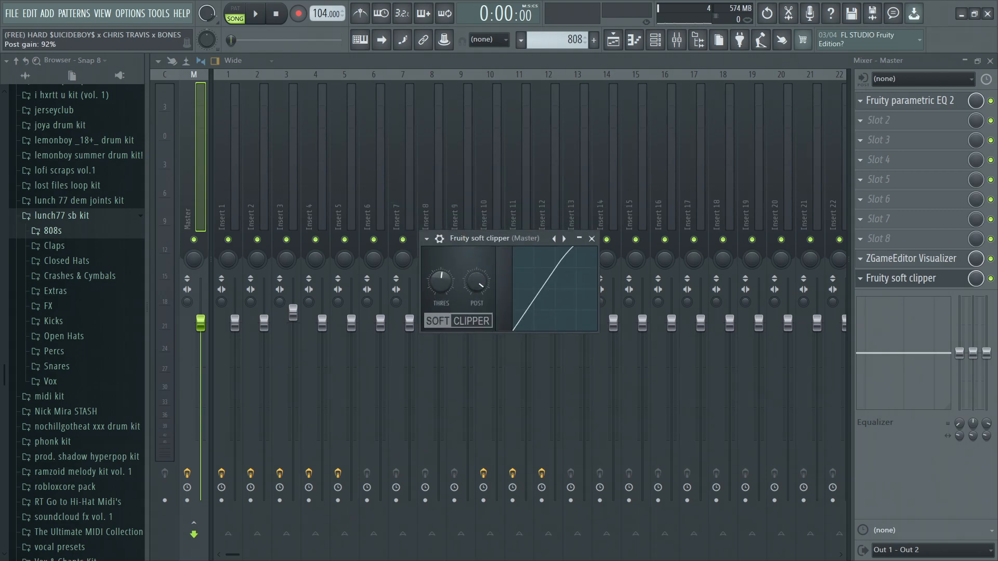
left_click_drag(476, 282, 477, 287)
left_click_drag(441, 282, 441, 285)
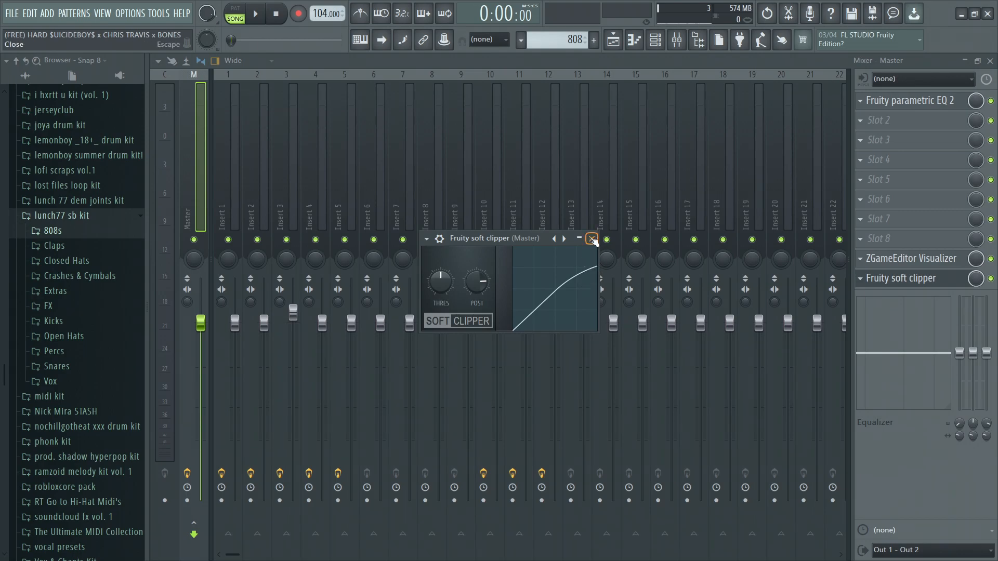
Step: Review the Fruity parametric EQ 2 curve on the Master track and the effect chain on Insert 1
left_click_drag(498, 238, 513, 202)
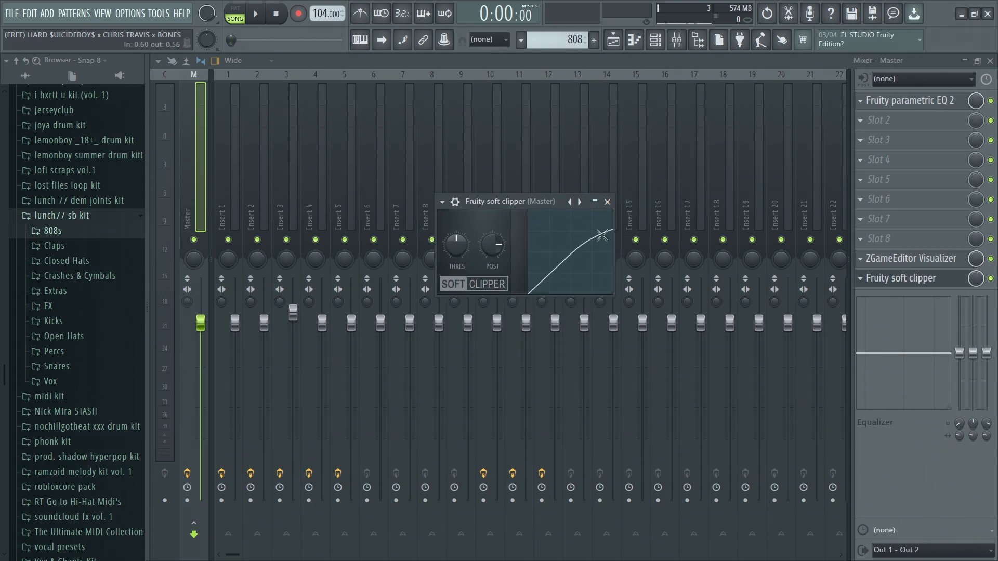
left_click(608, 202)
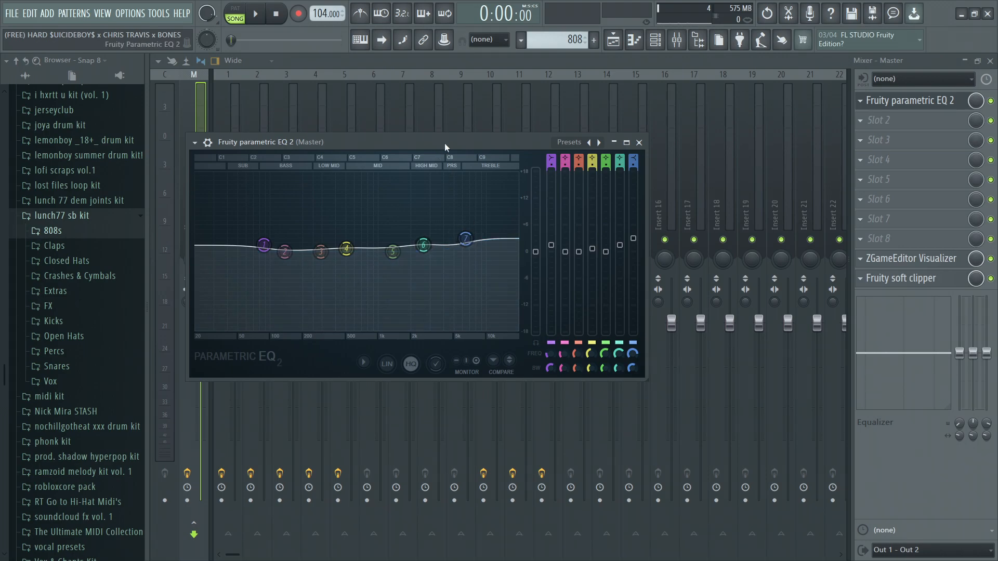
left_click_drag(446, 143, 451, 127)
key("Escape")
left_click(226, 176)
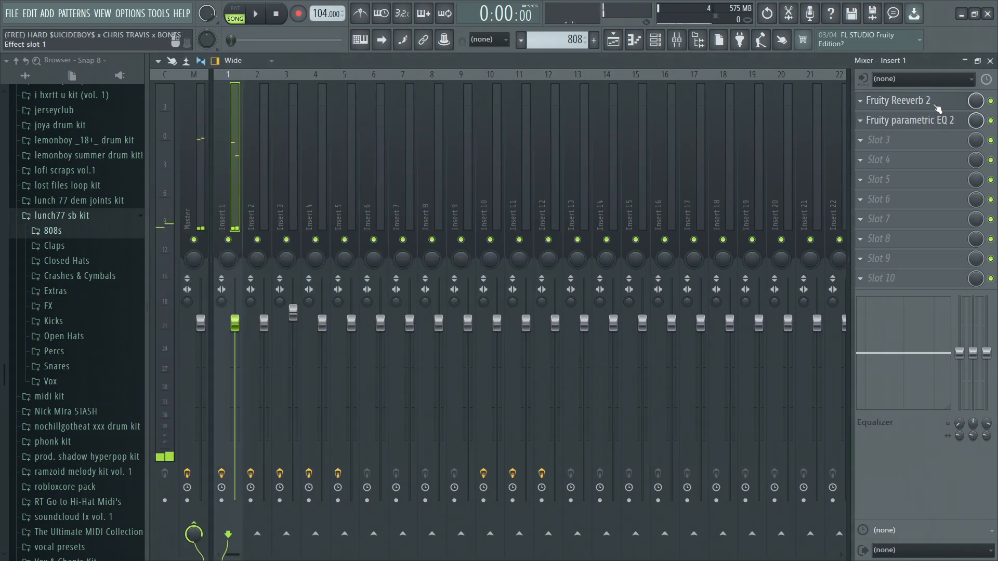
Step: Close the mixer and fit the whole arrangement, from bar 1 to the end of the Track 1 loop, into the playlist view
left_click(991, 61)
left_click_drag(559, 81, 972, 146)
mouse_move(728, 75)
left_mouse_down()
mouse_move(996, 77)
mouse_move(397, 94)
mouse_move(865, 118)
mouse_move(380, 71)
mouse_move(436, 92)
mouse_move(377, 194)
left_mouse_up()
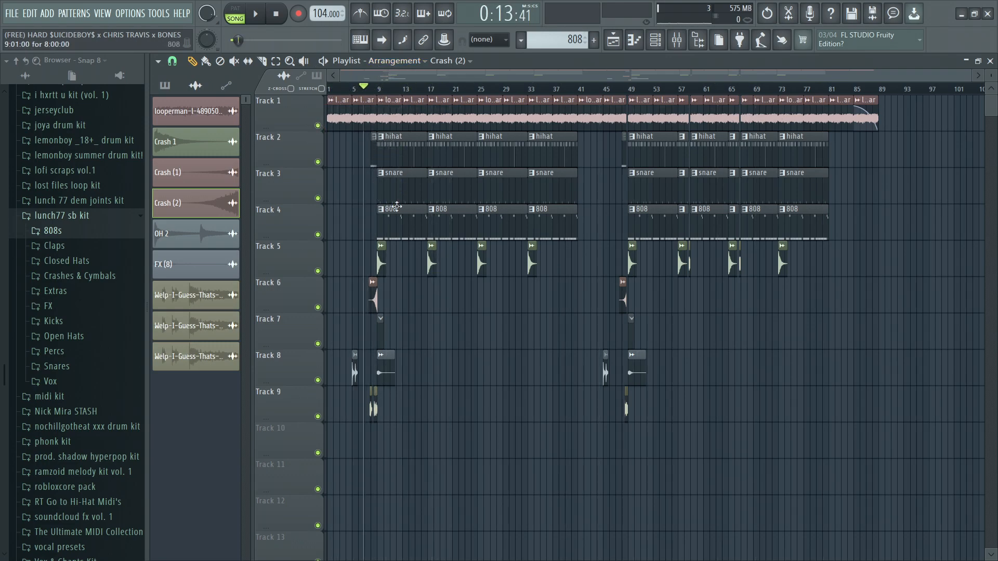
left_click_drag(388, 91, 455, 64)
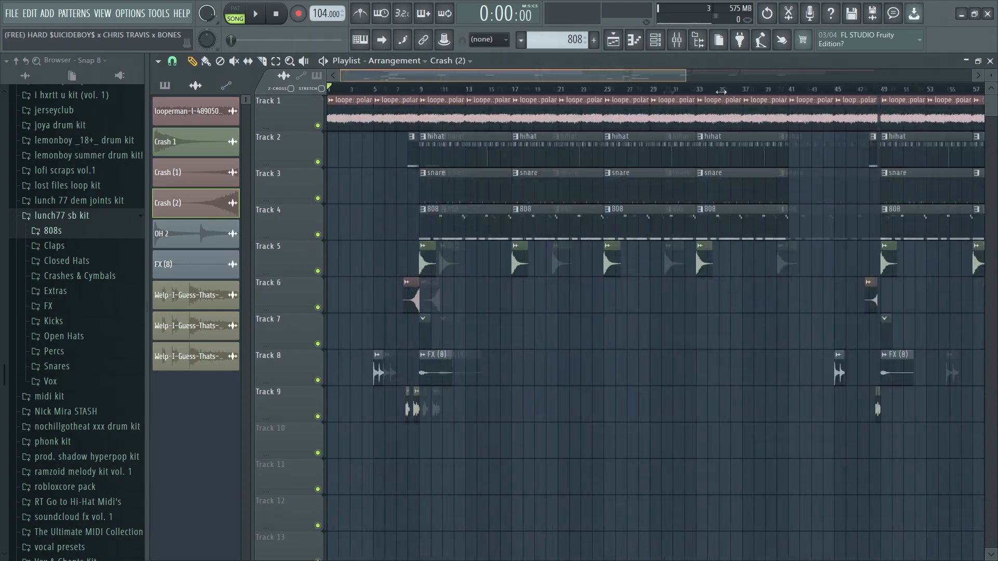
left_click_drag(721, 92, 962, 93)
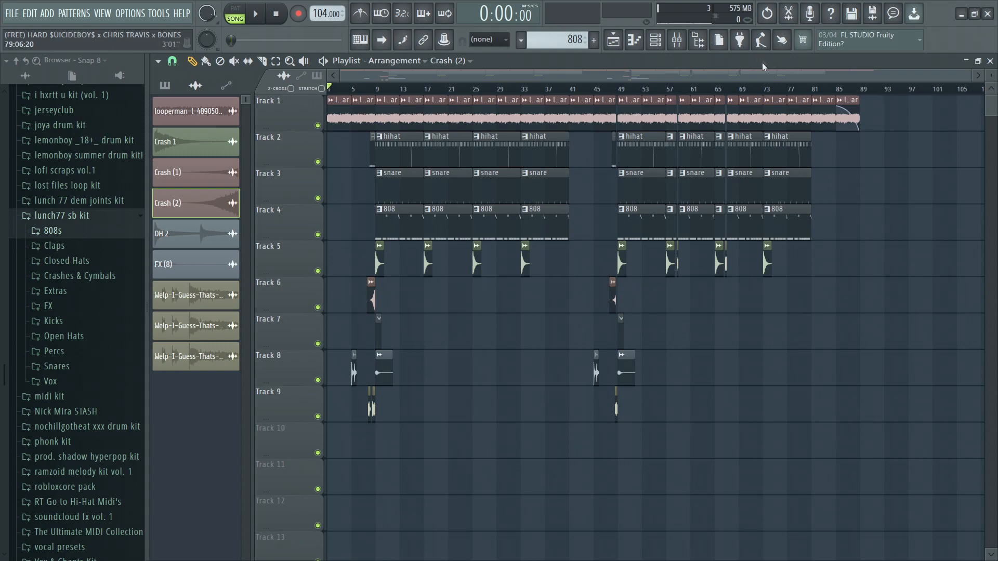